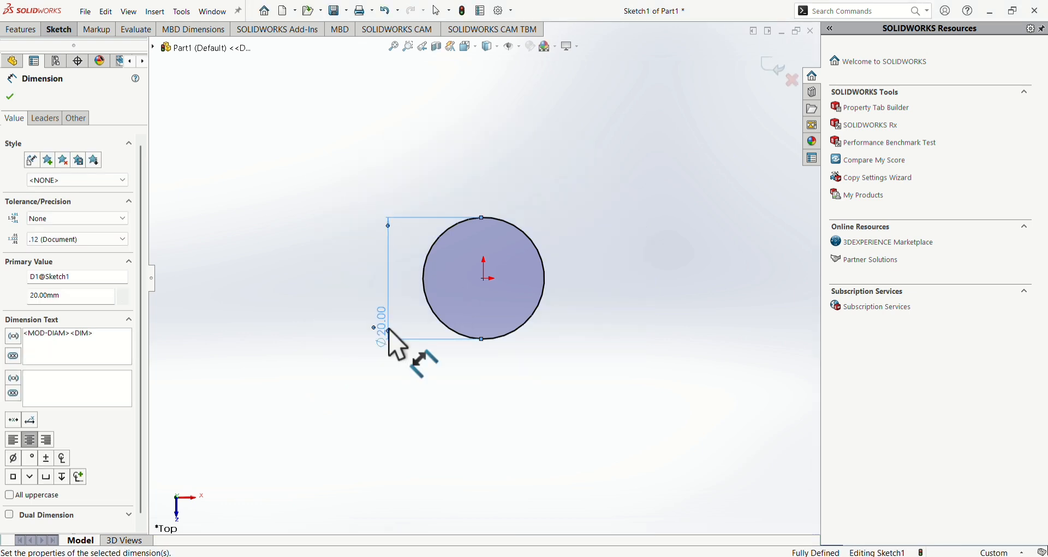
- Exit the sketch and extrude the 20 mm circle as a boss with a blind depth of 125 mm
click(59, 30)
click(16, 45)
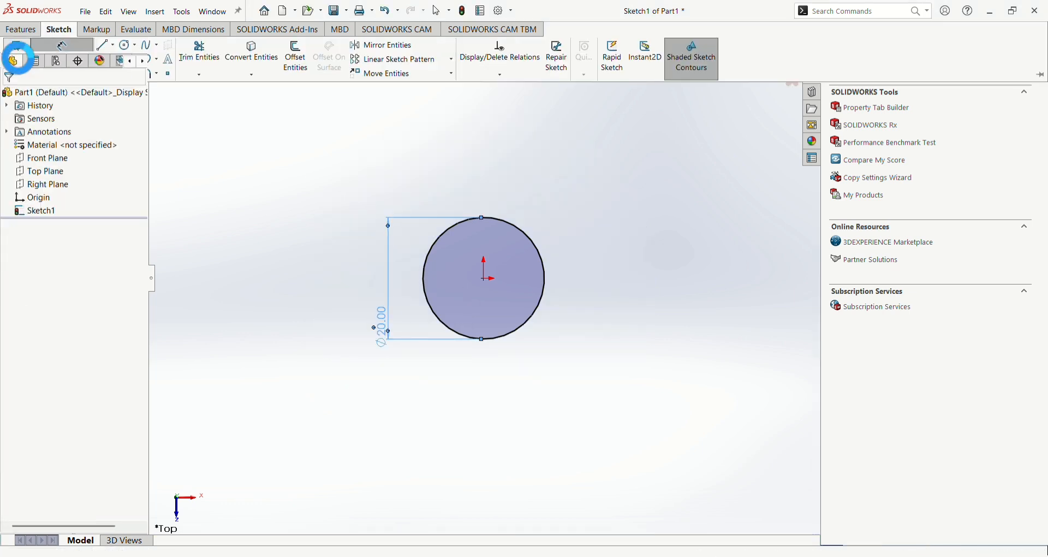
mouse_move(402, 264)
middle_down()
mouse_move(409, 211)
mouse_move(382, 211)
middle_up()
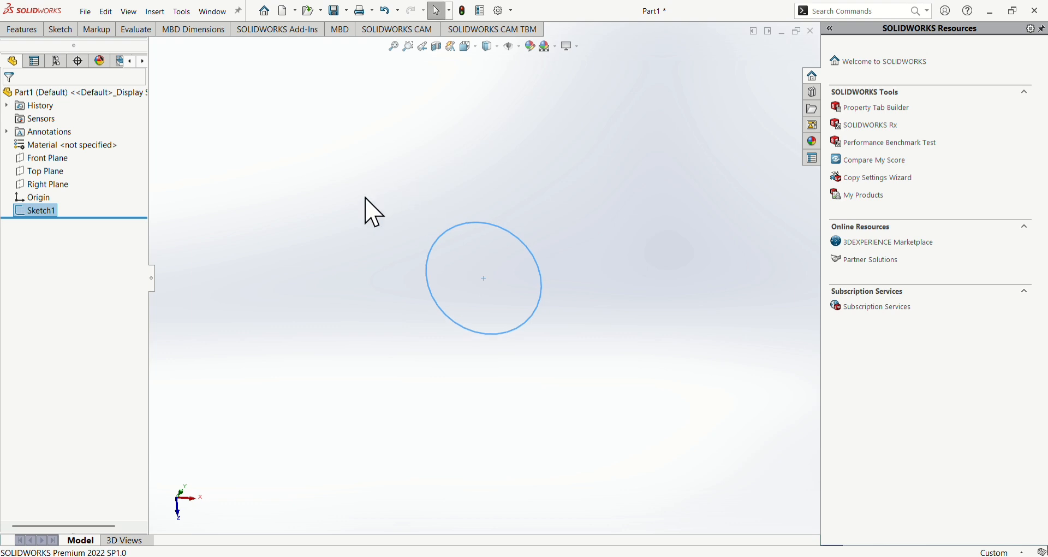
click(19, 29)
click(23, 55)
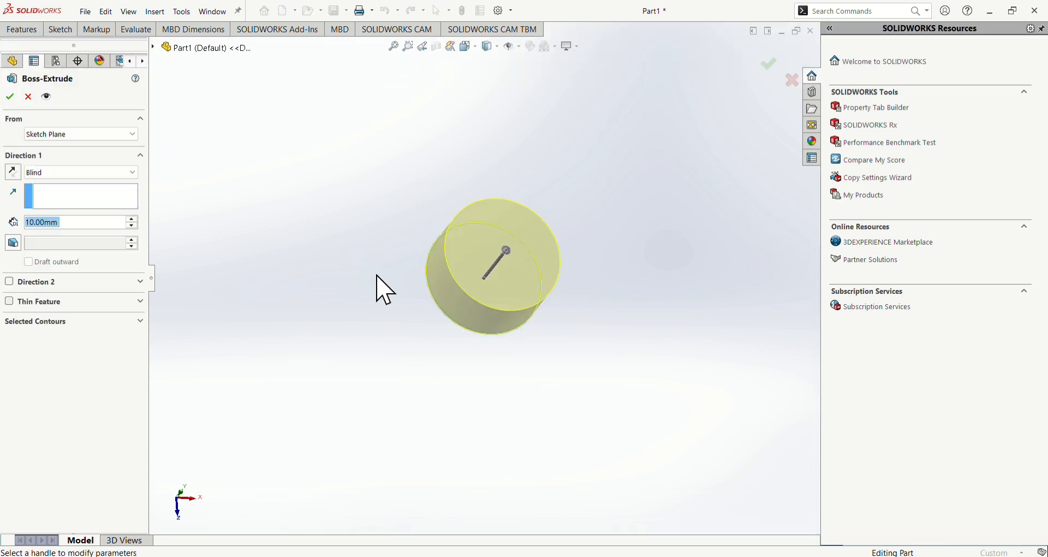
text(125)
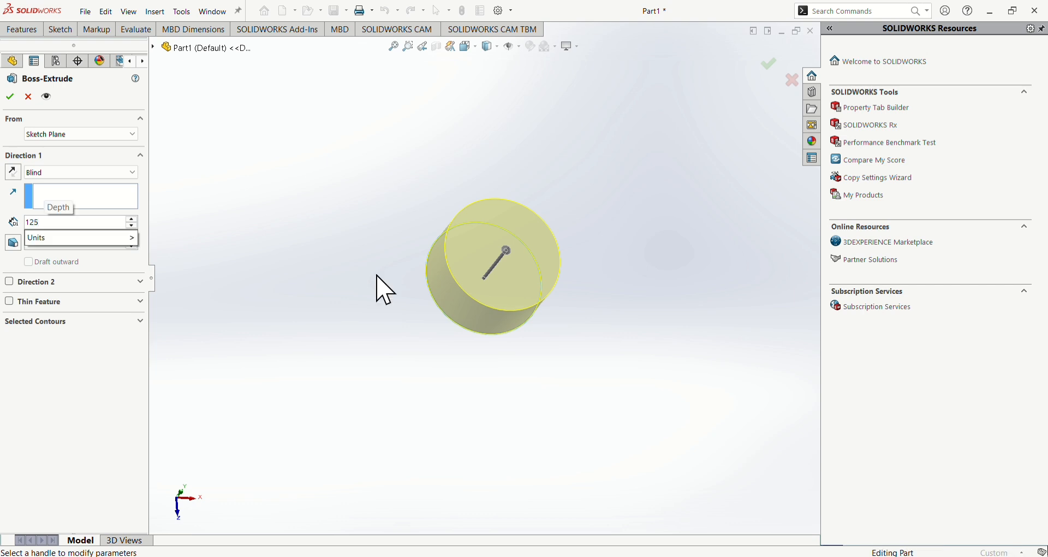
key(Return)
click(11, 97)
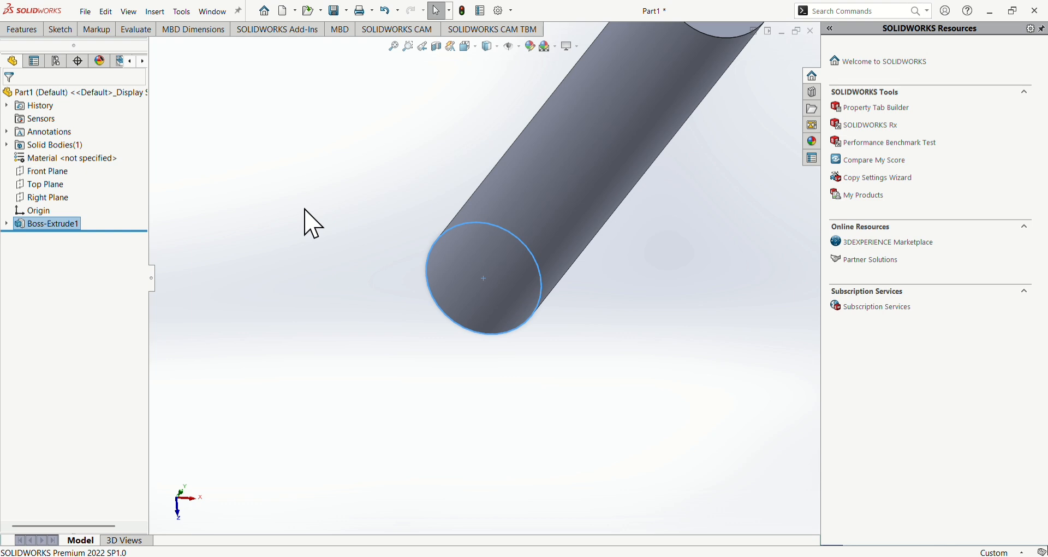
- Create a sketch on the Top Plane by converting the cylinder's circular end edge, and exit the sketch
click(45, 185)
click(59, 166)
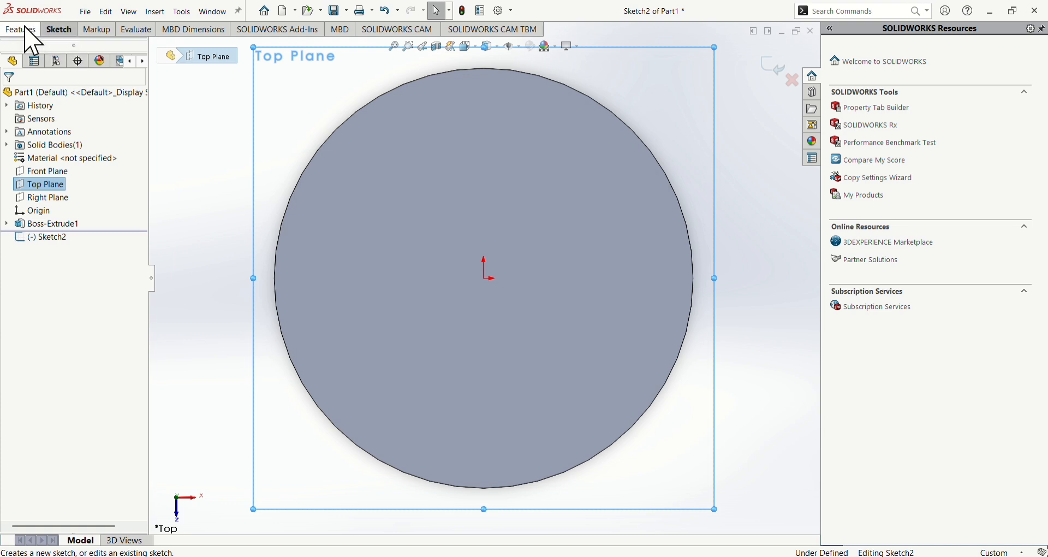
click(24, 30)
click(55, 31)
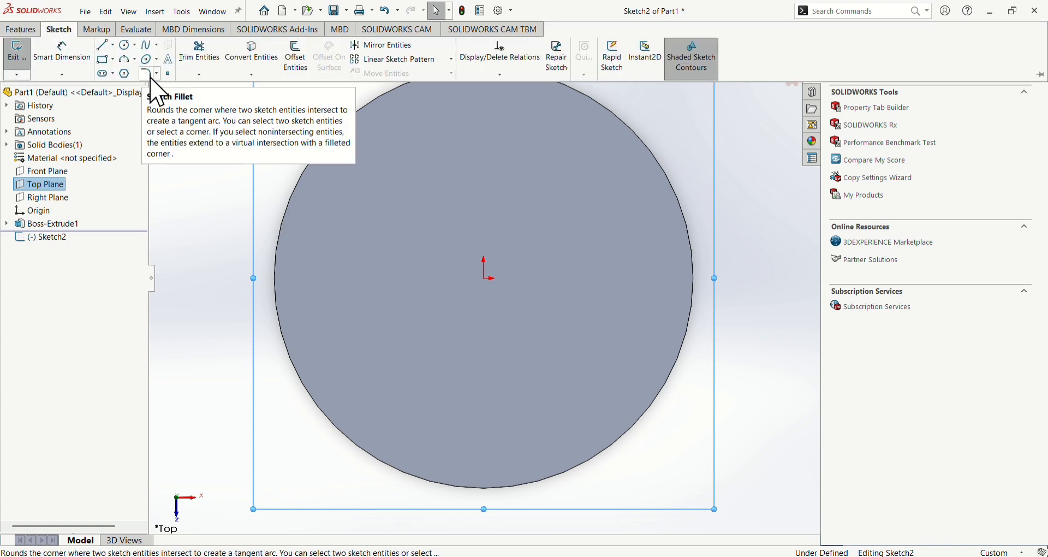
click(253, 61)
click(315, 162)
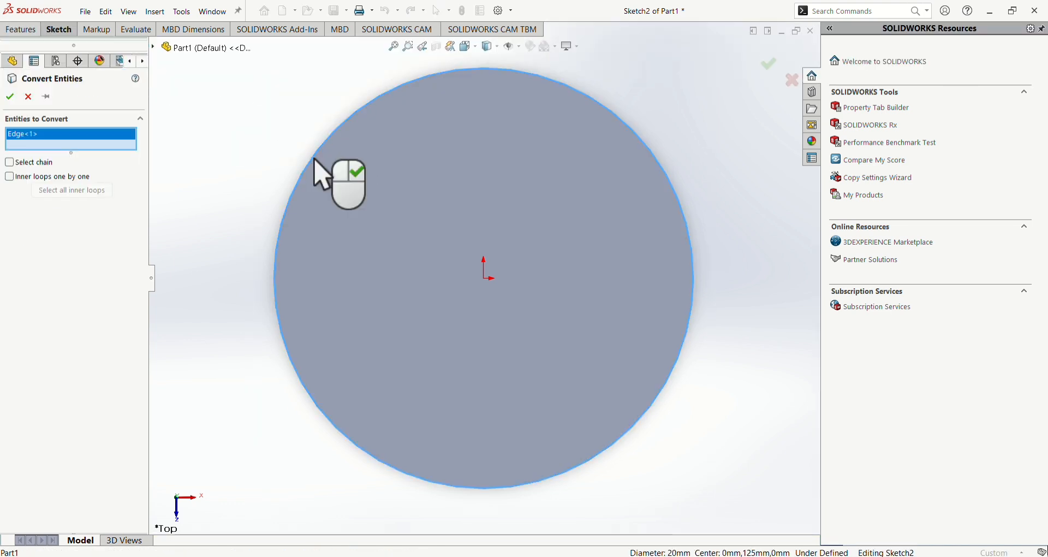
click(11, 97)
click(55, 31)
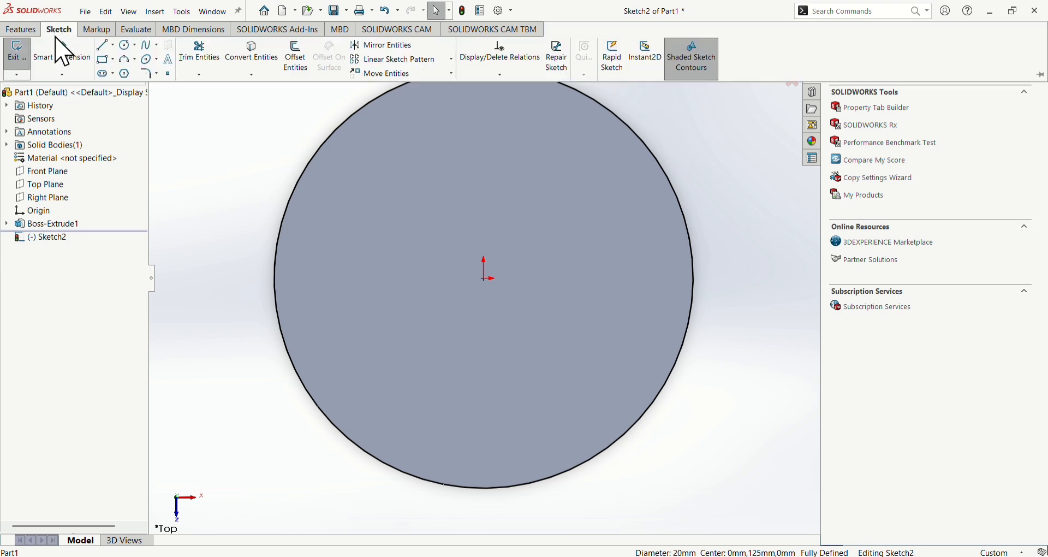
click(17, 55)
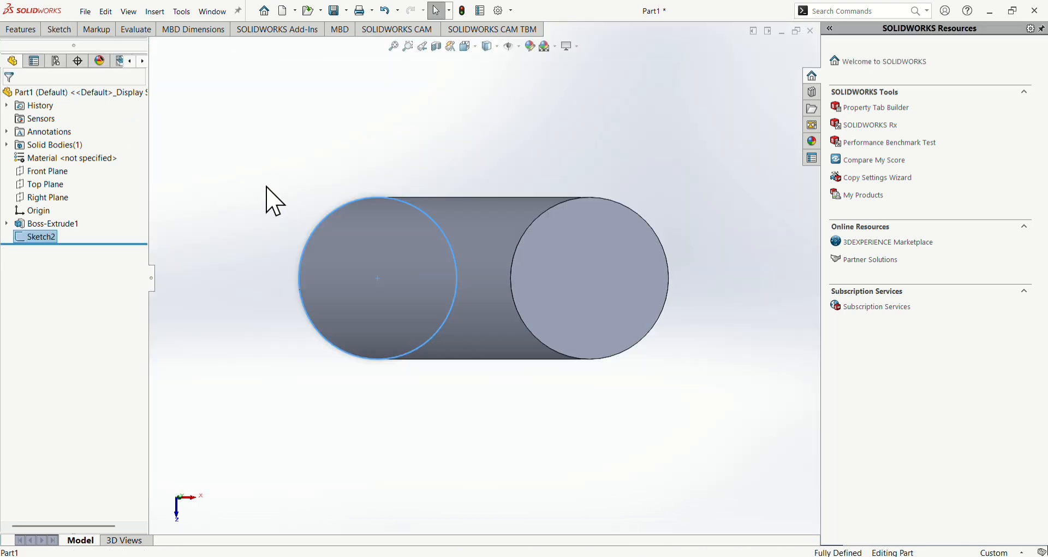
click(266, 186)
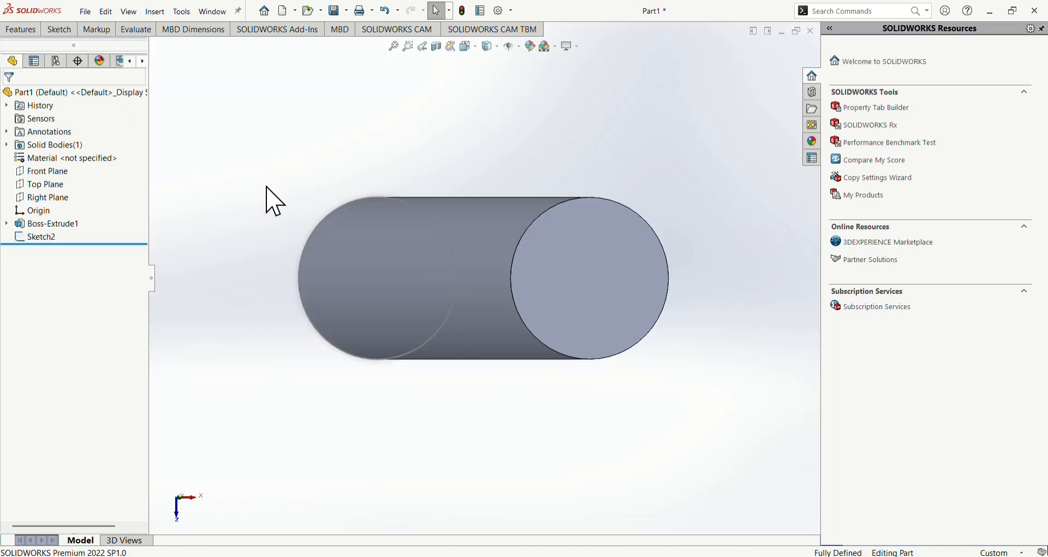
- Reopen the converted circle sketch and create a constant-pitch helix from it with 75 mm pitch and 1.25 revolutions
click(50, 241)
click(75, 206)
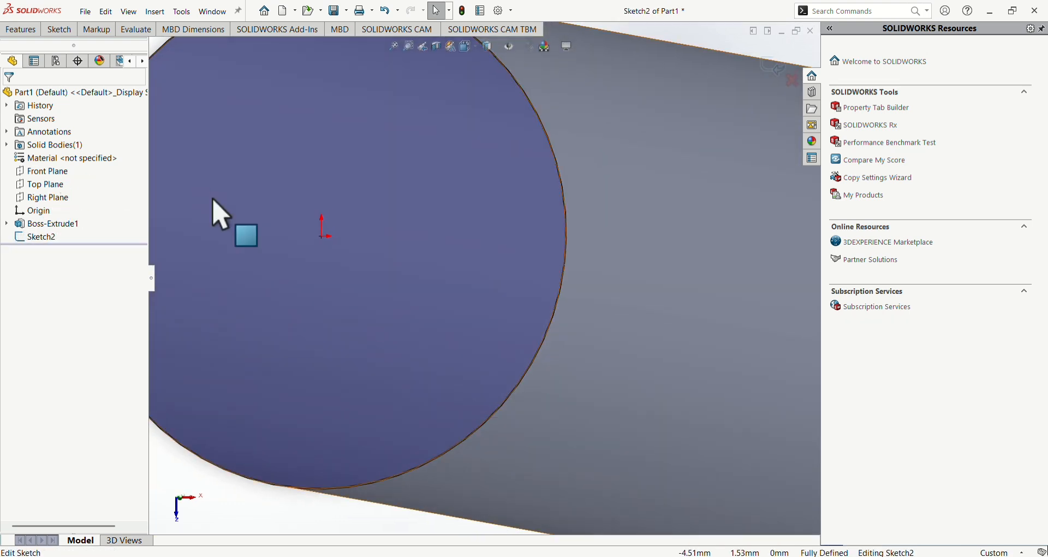
scroll(254, 212, up, 5)
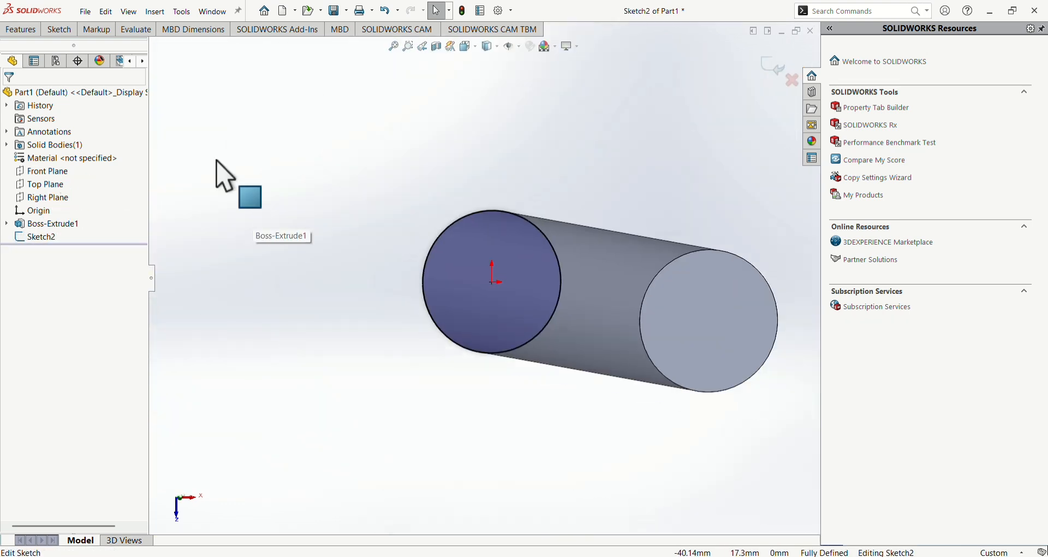
click(22, 30)
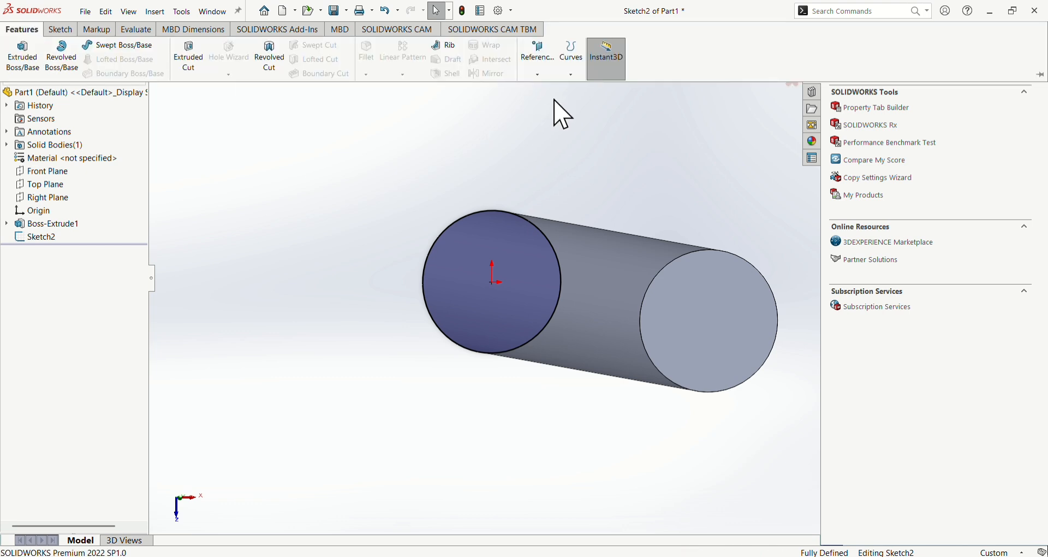
click(572, 57)
click(595, 103)
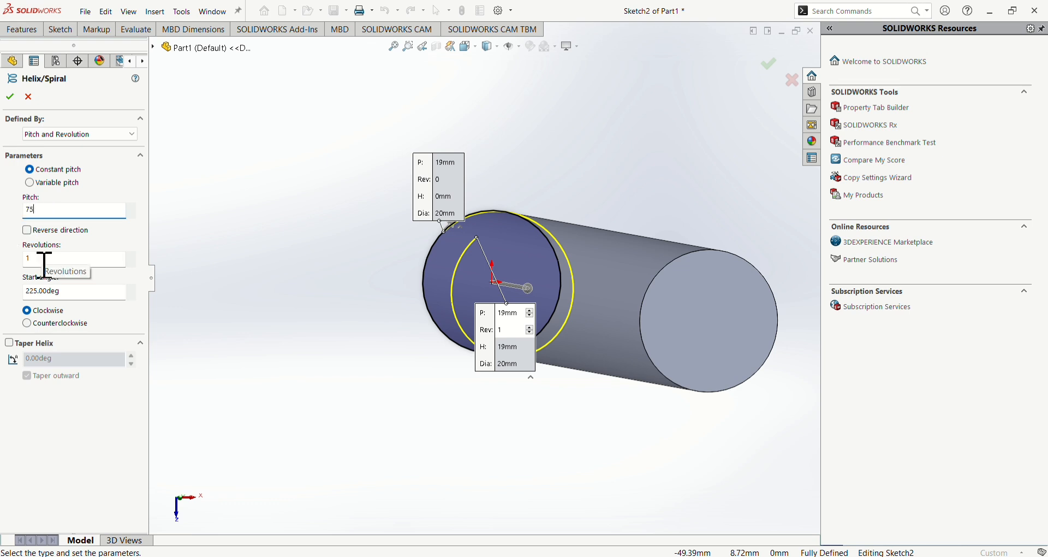
click(45, 266)
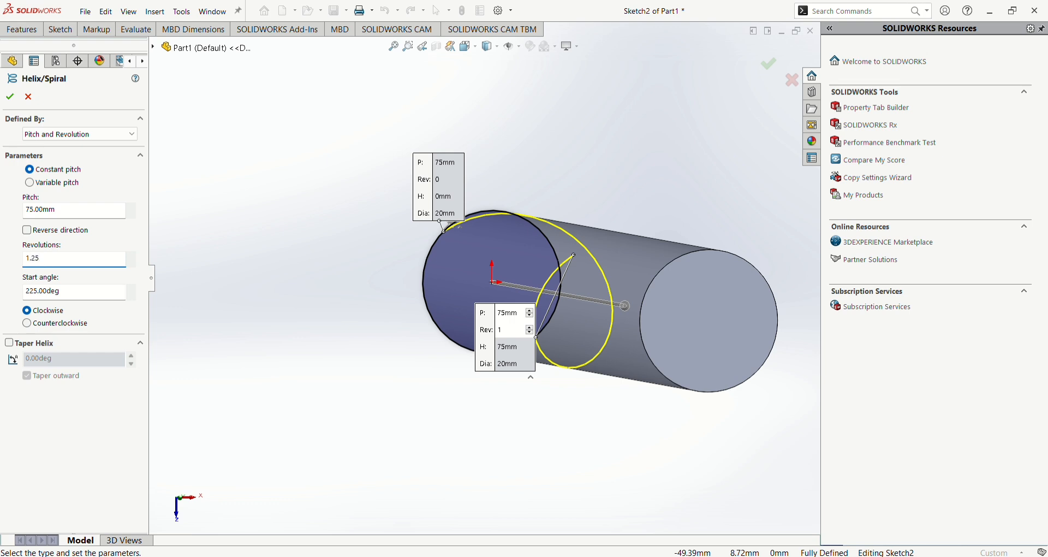
click(10, 97)
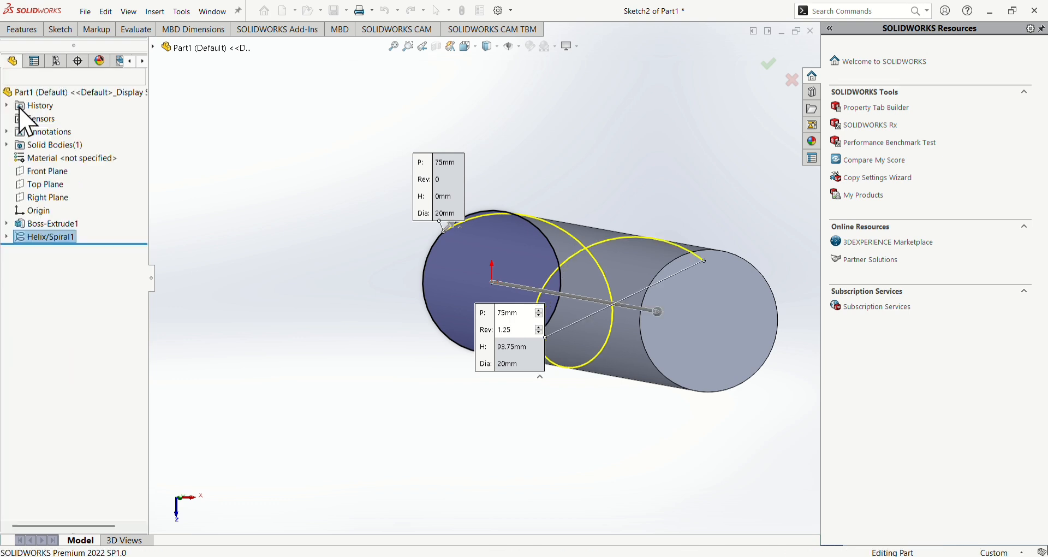
- Make a swept cut along the helix using a circular profile with a 12.5 mm diameter
middle_drag(306, 338, 335, 346)
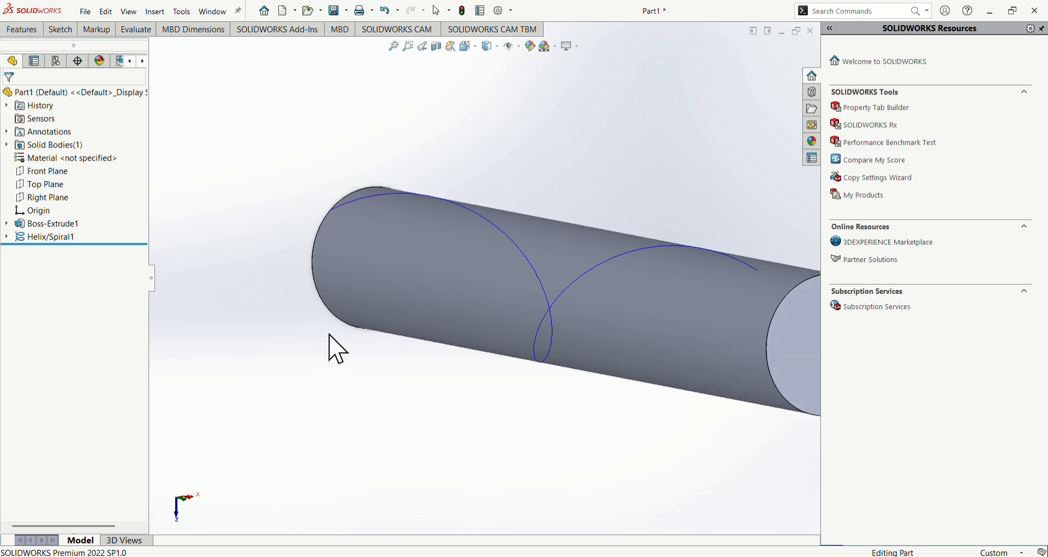
mouse_move(455, 34)
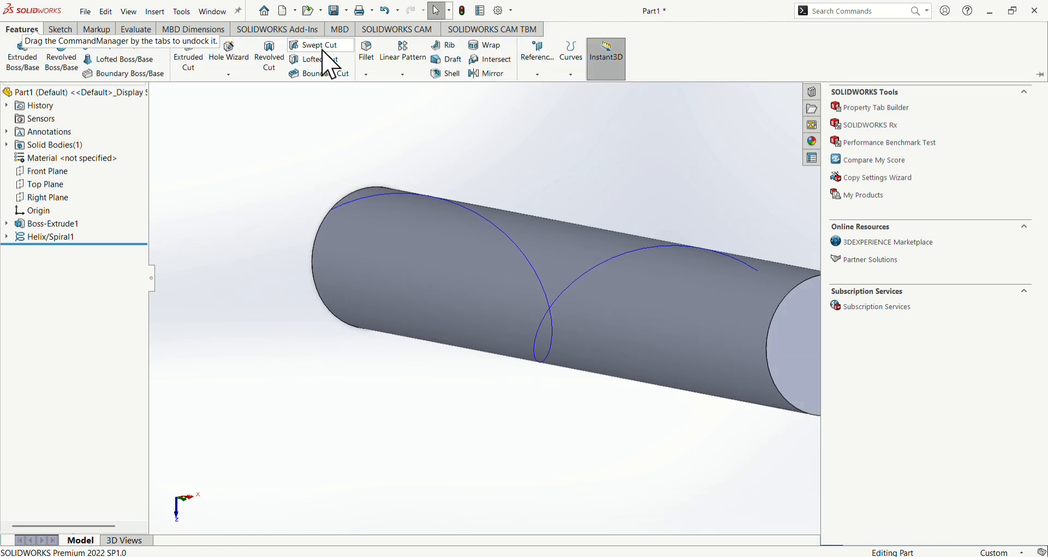
click(320, 43)
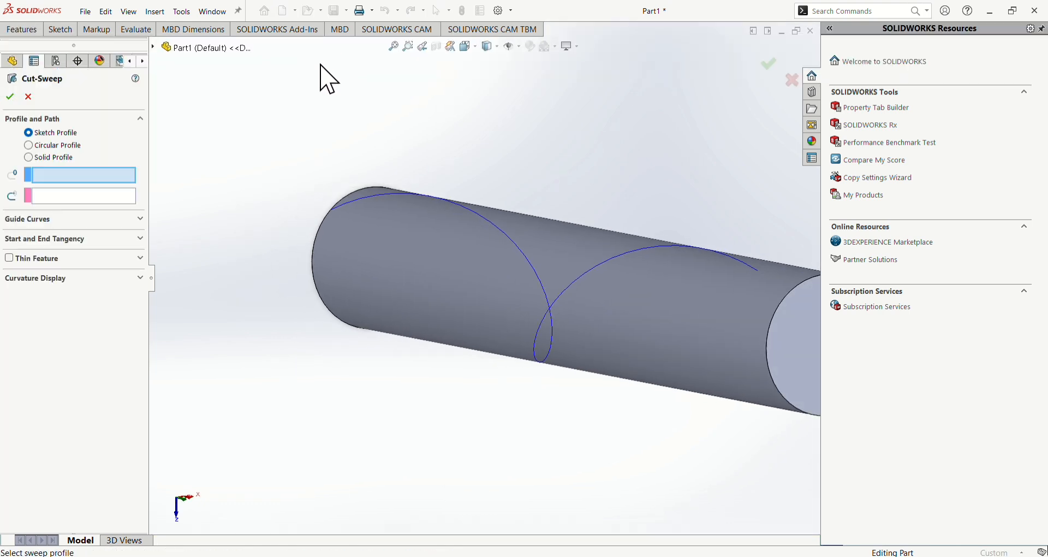
click(57, 145)
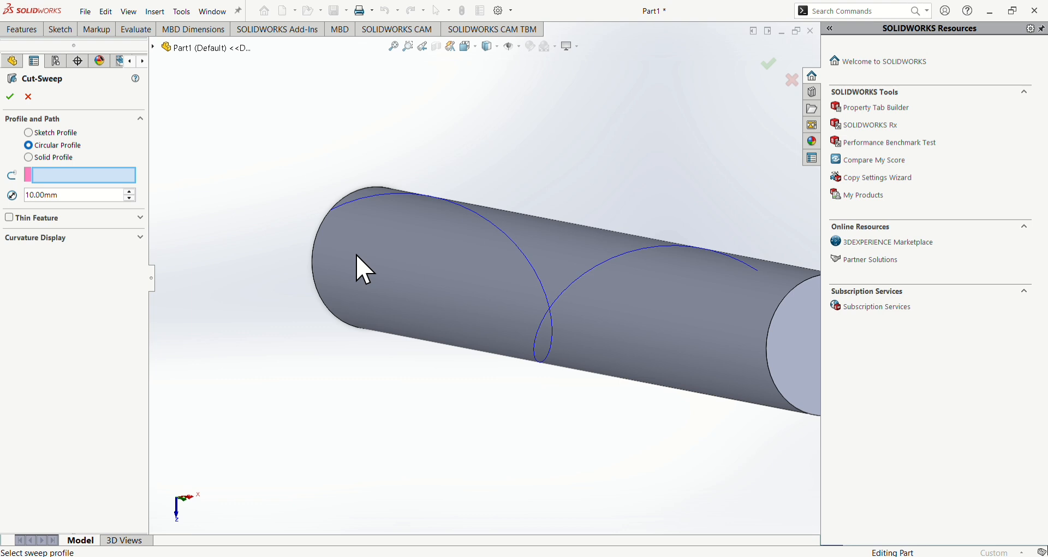
click(381, 197)
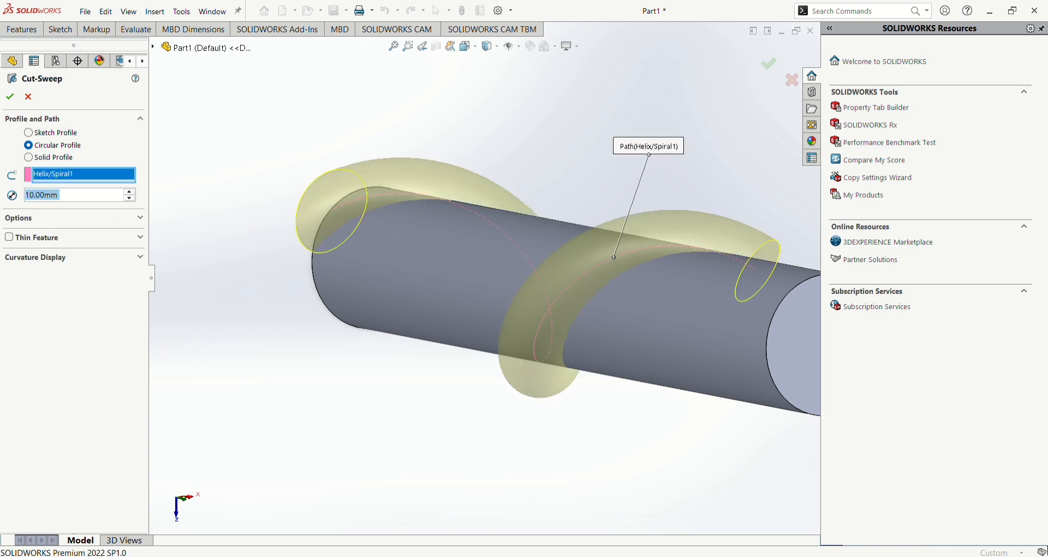
text(12.5)
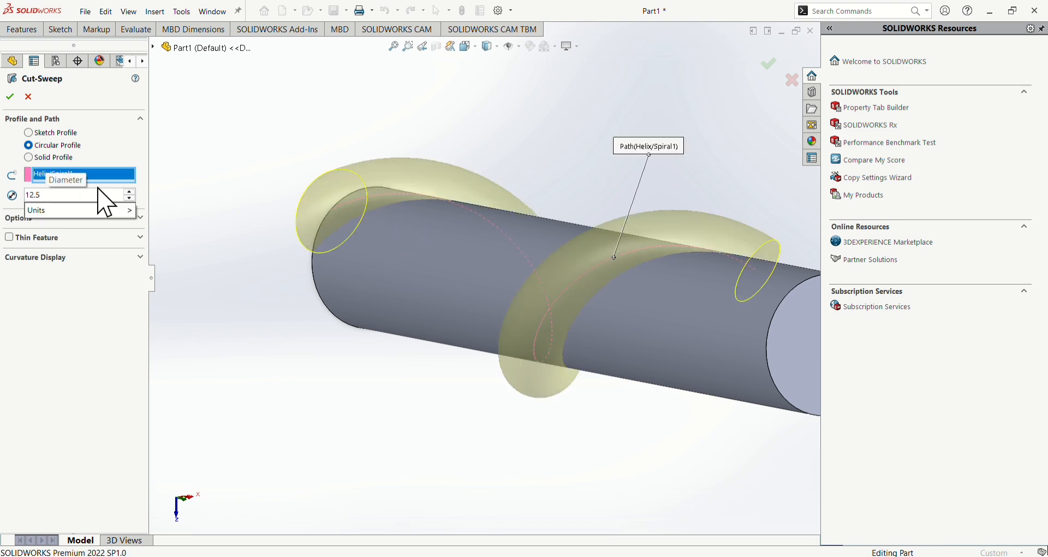
click(252, 248)
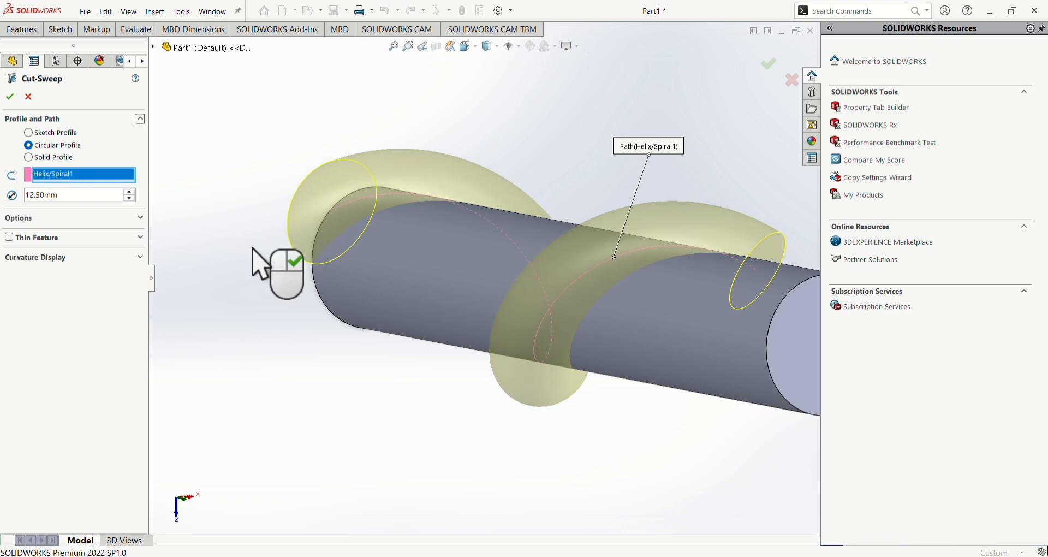
click(10, 97)
- Circular-pattern the swept cut around the cylinder's circular end edge with 3 equally spaced instances over 360 degrees
middle_drag(316, 247, 322, 216)
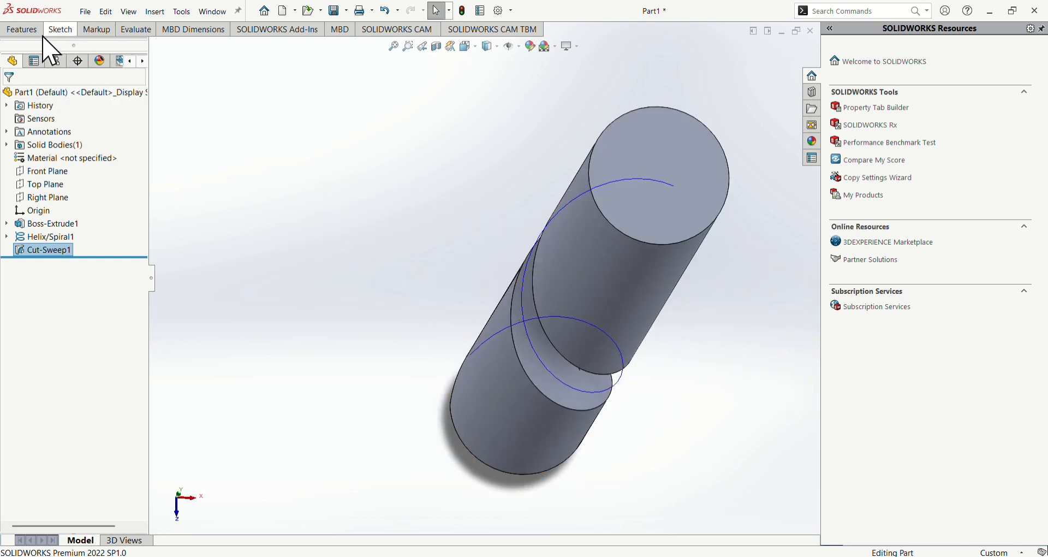
click(21, 30)
click(403, 75)
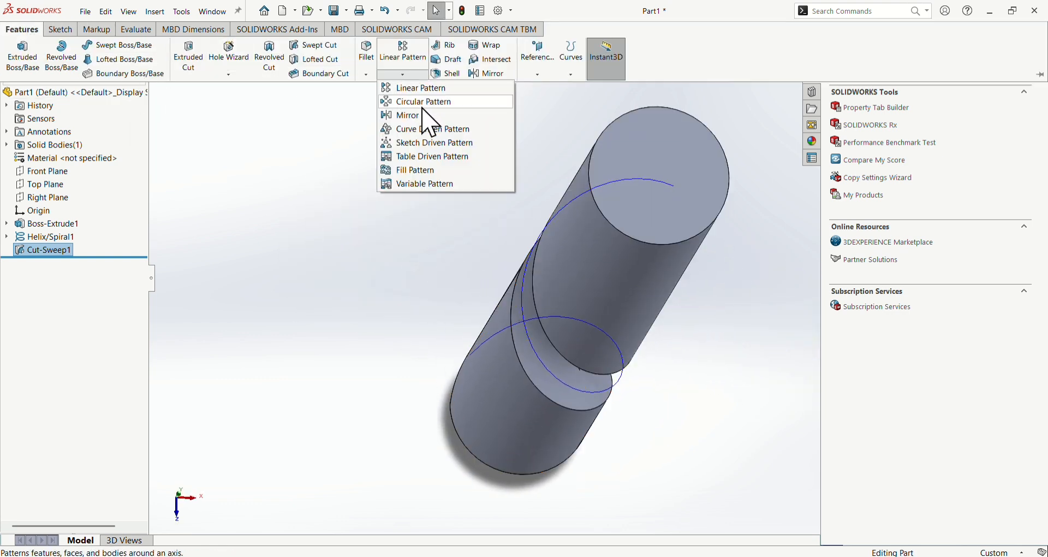
click(429, 101)
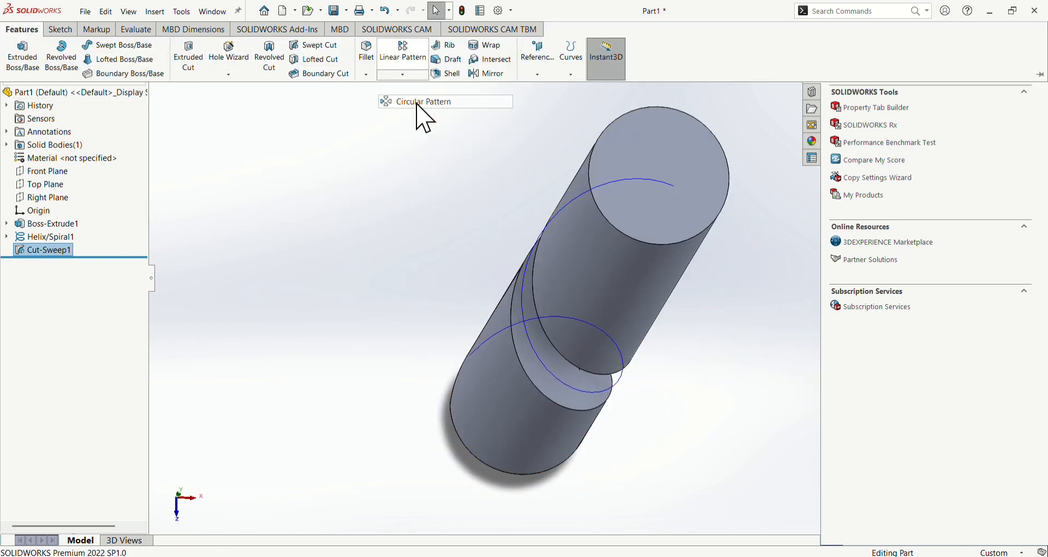
click(600, 143)
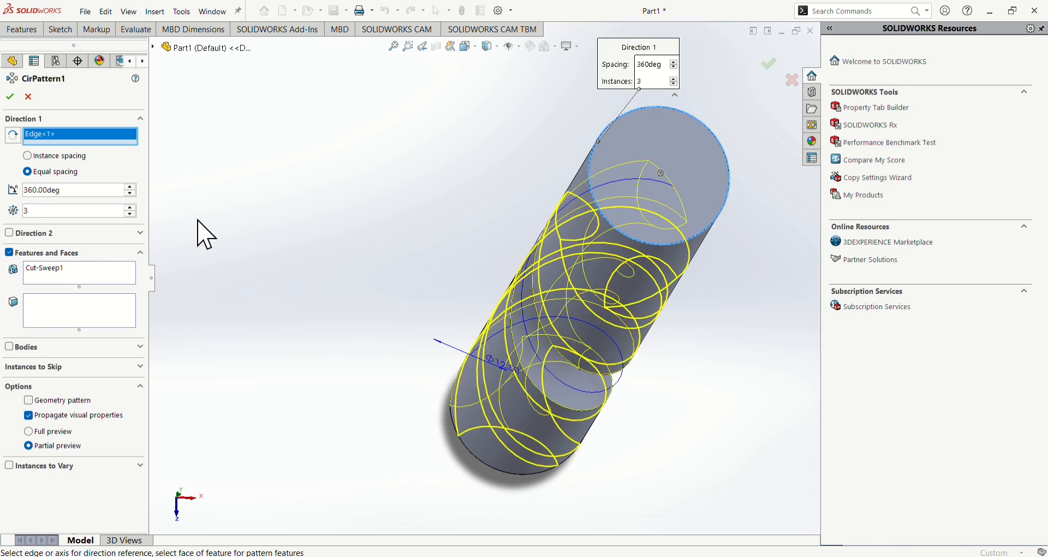
click(60, 275)
right_click(60, 275)
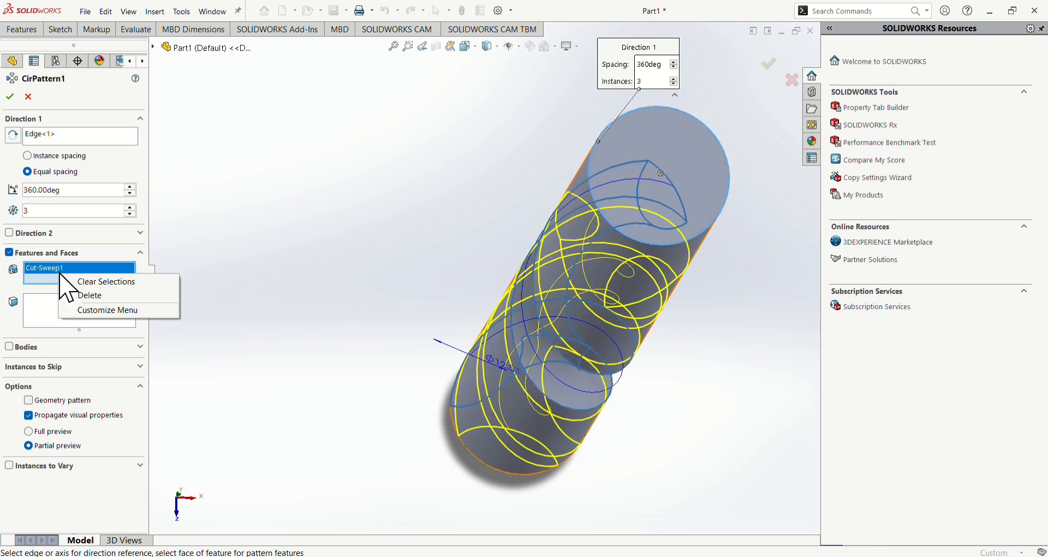
click(99, 297)
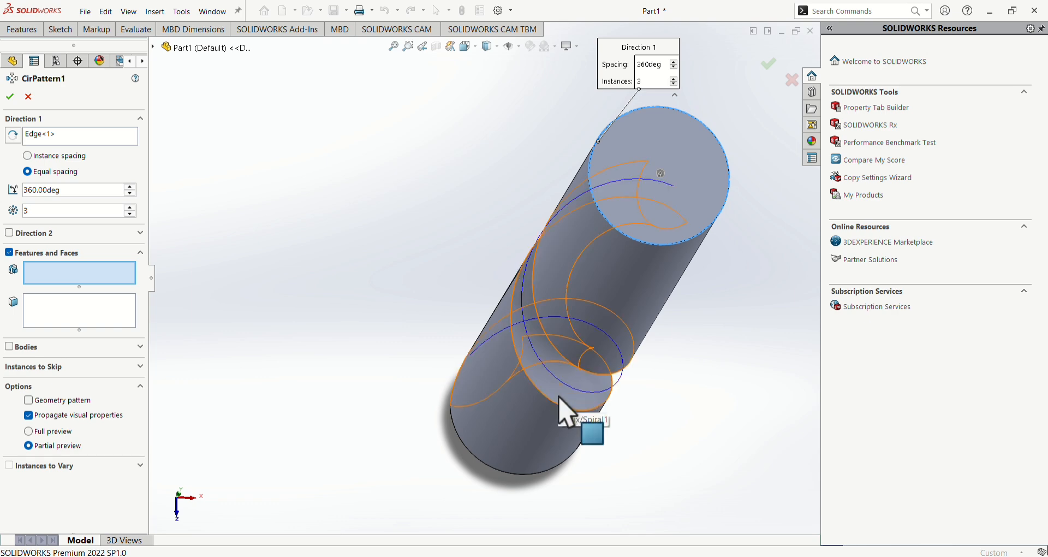
click(560, 401)
middle_drag(349, 327, 352, 291)
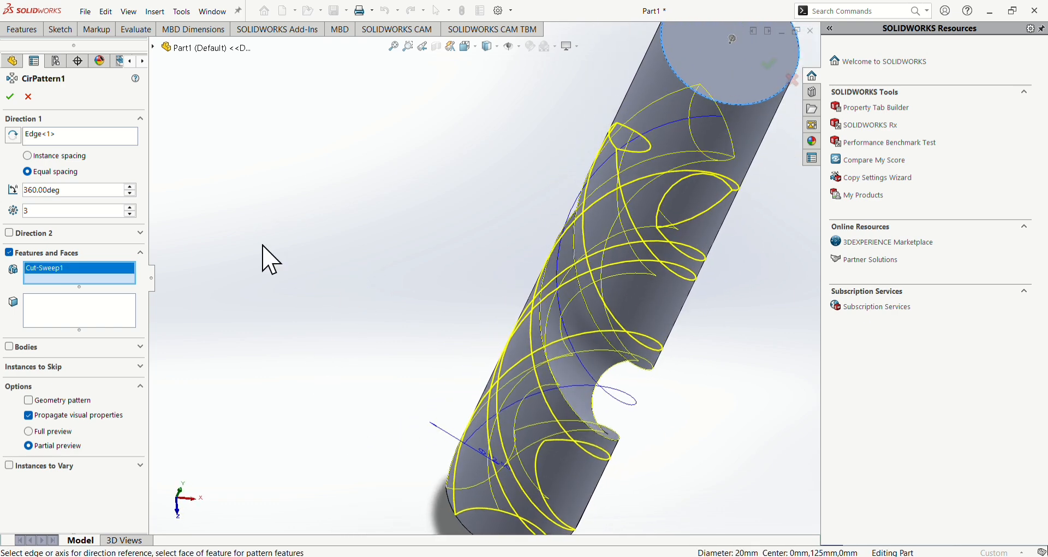
click(10, 97)
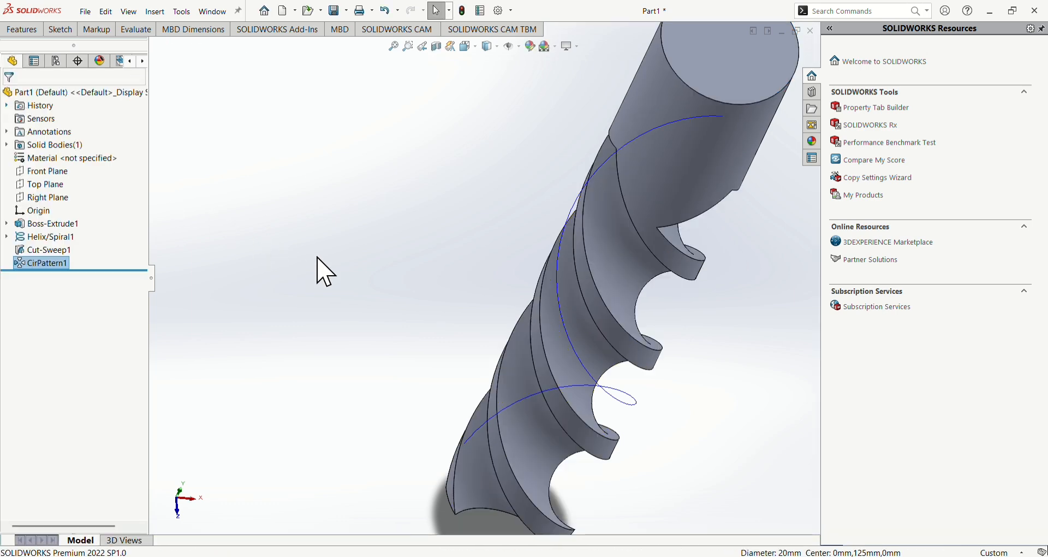
middle_drag(317, 258, 569, 351)
right_click(696, 197)
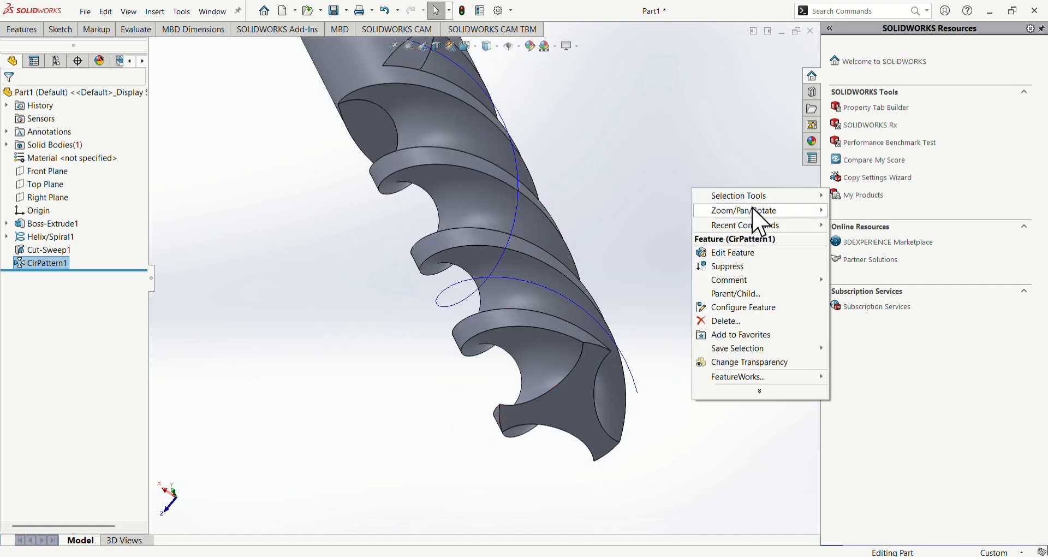
click(851, 214)
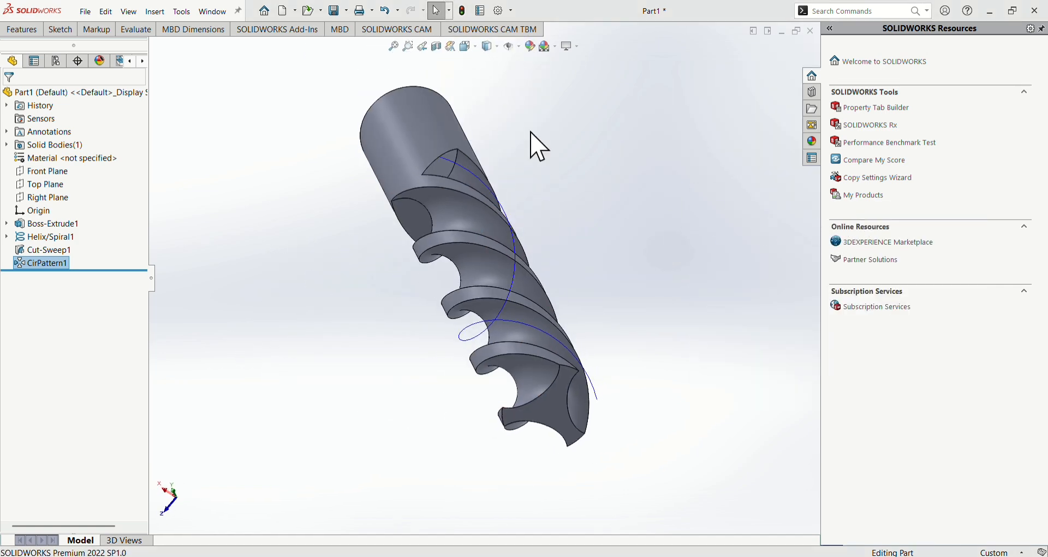
middle_drag(539, 146, 359, 383)
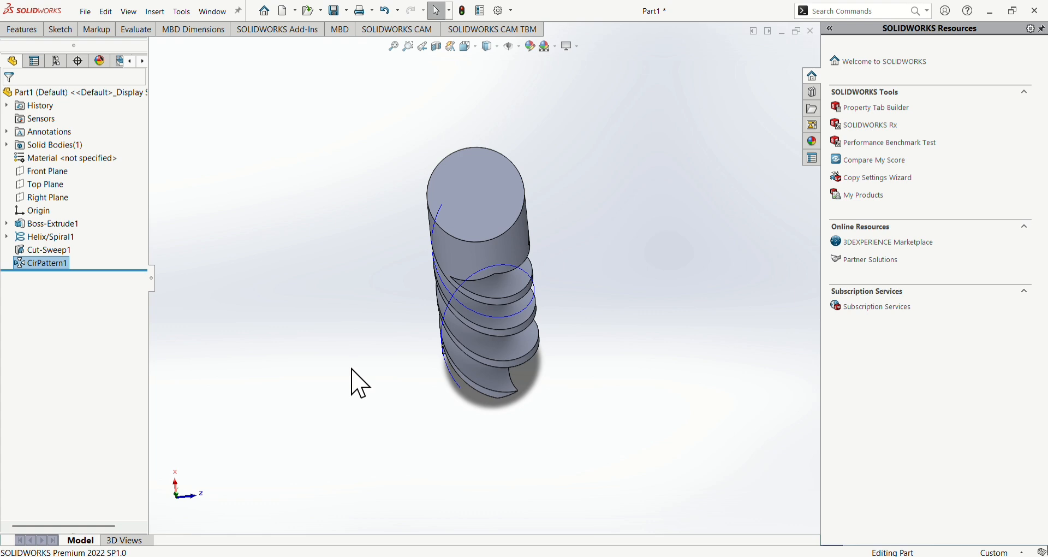
- Create a sketch on the cylinder's plain end face and draw a hexagon centred on the origin, with an inscribed circle of about 25.35 mm diameter
right_click(500, 192)
click(524, 174)
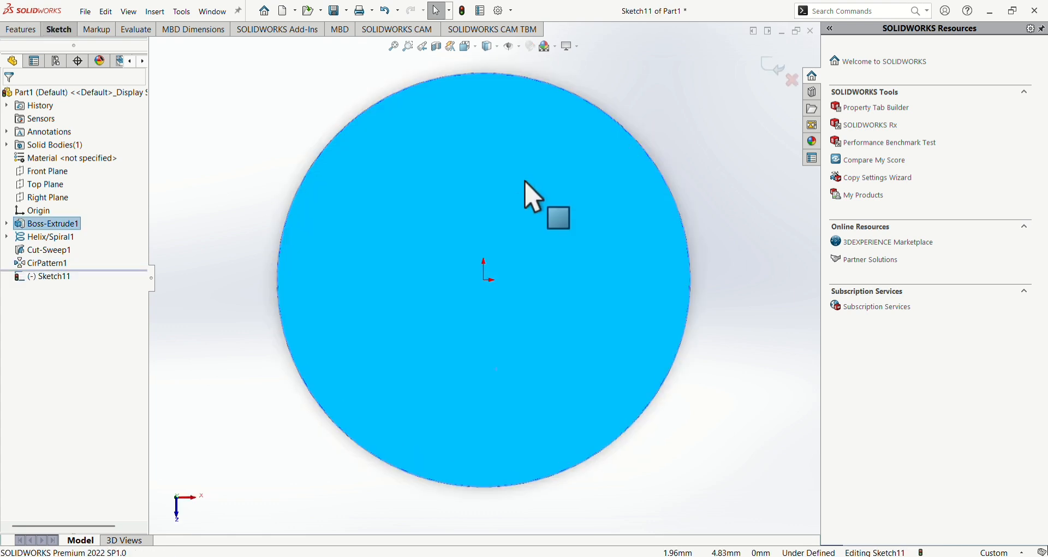
click(693, 117)
click(57, 30)
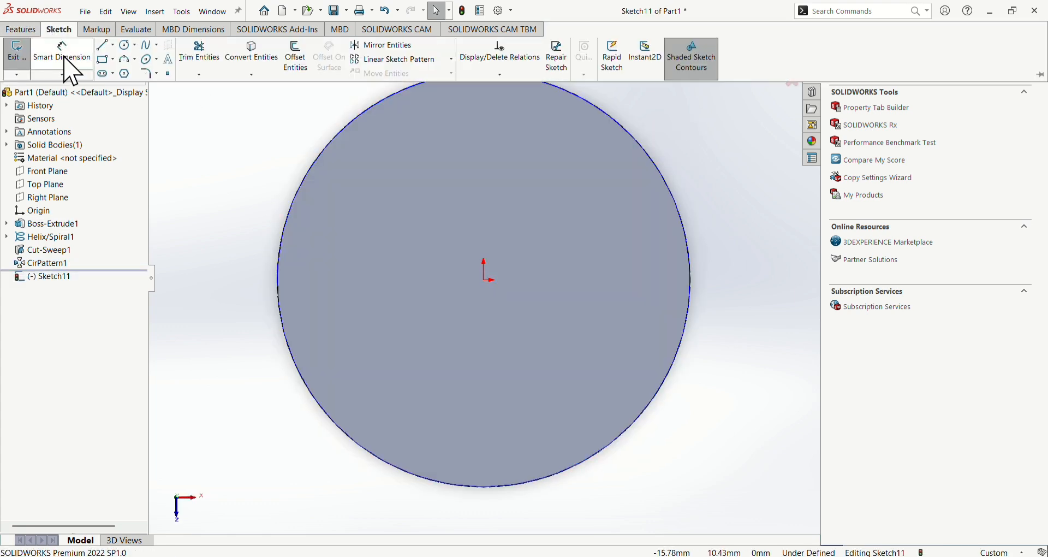
click(124, 75)
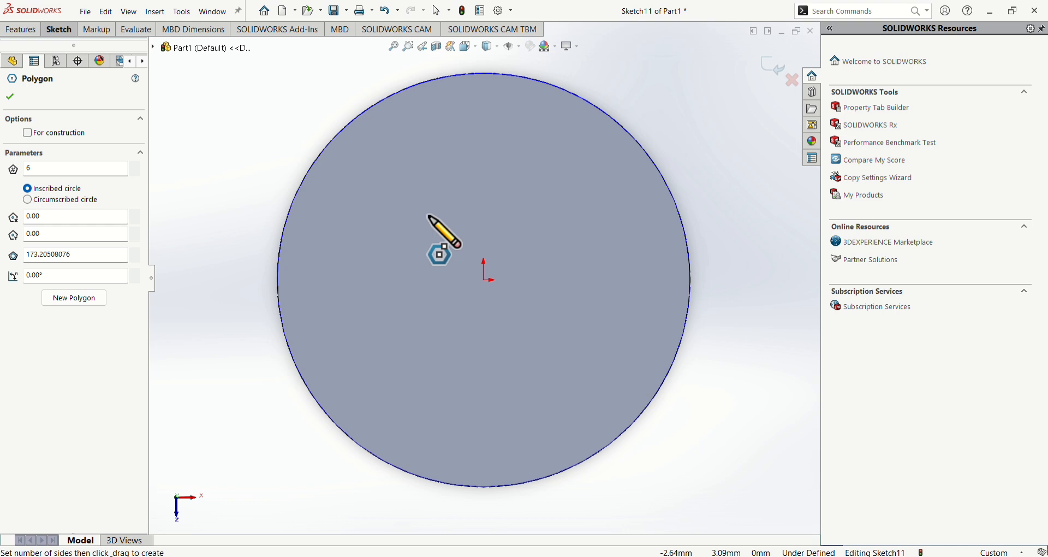
click(484, 280)
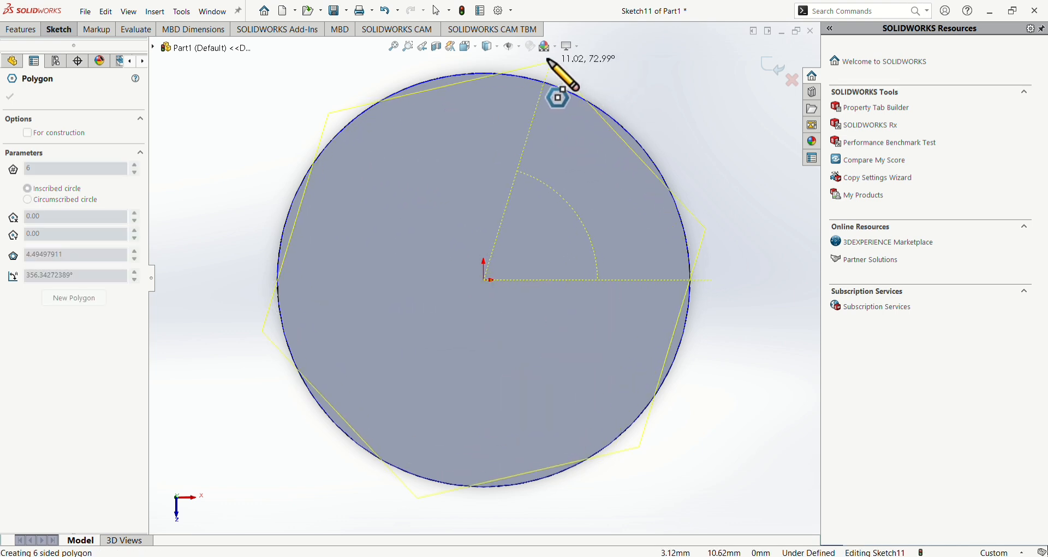
key(z)
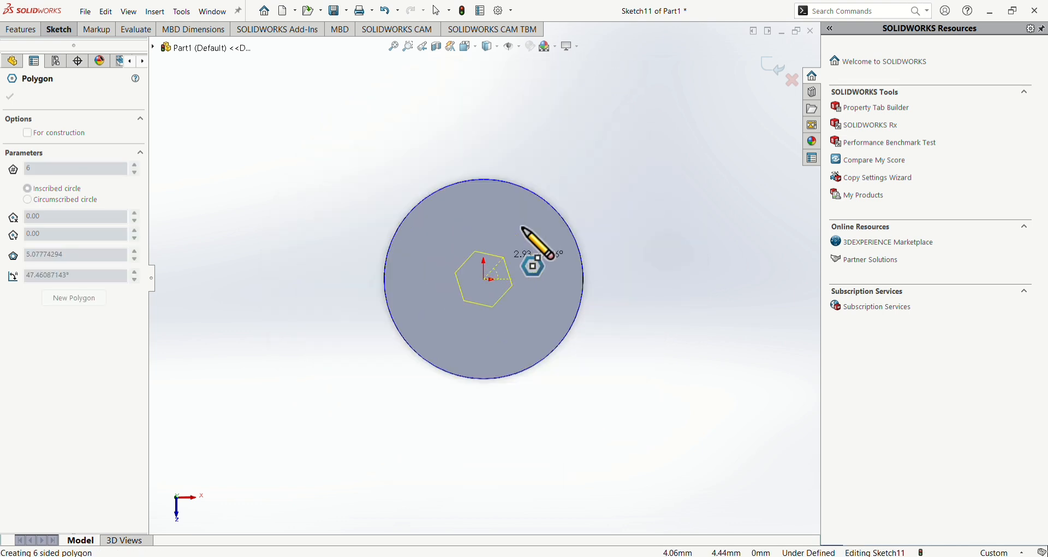
click(484, 134)
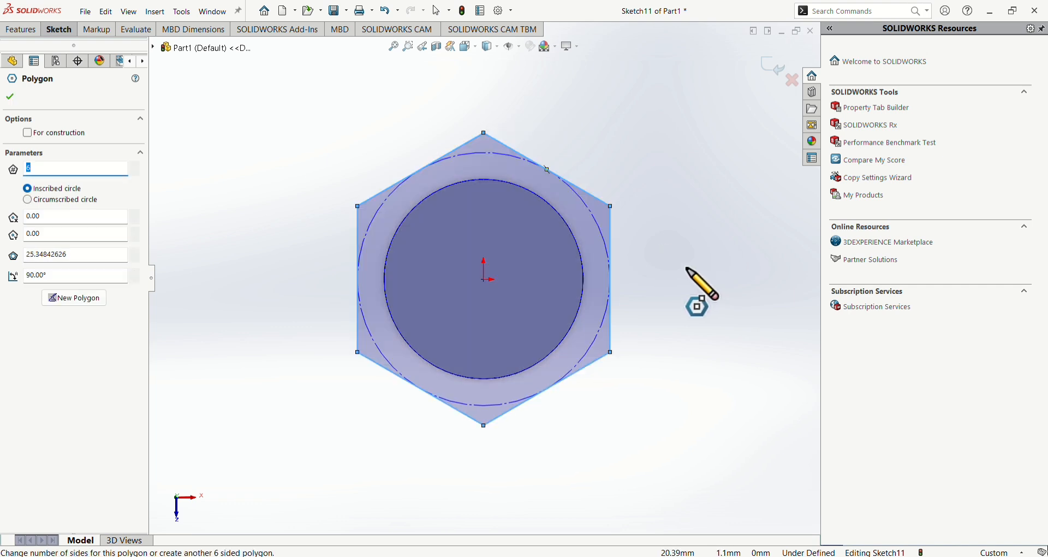
- Dimension the hexagon's inscribed construction circle to a 22.5 mm diameter
click(52, 30)
click(59, 54)
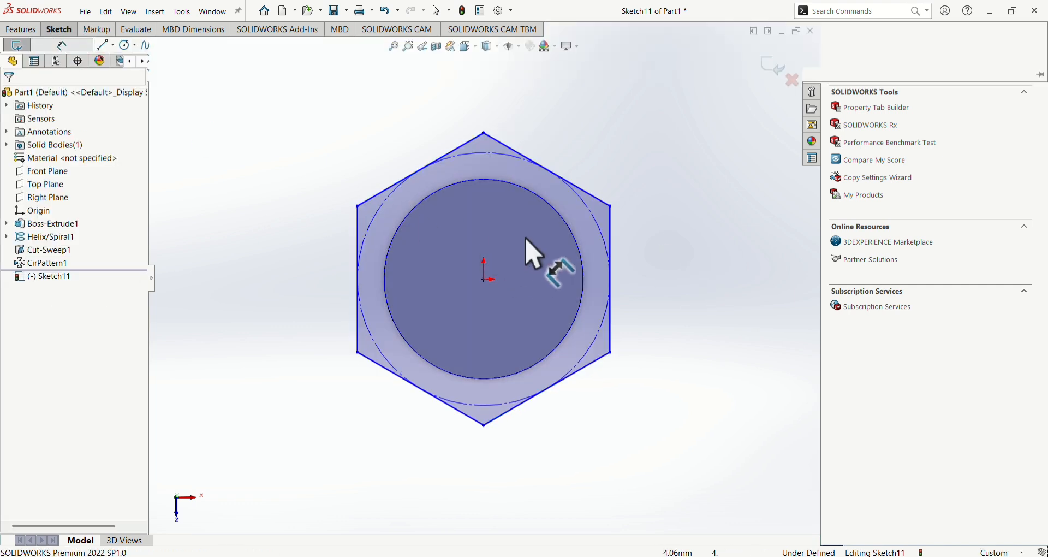
click(564, 185)
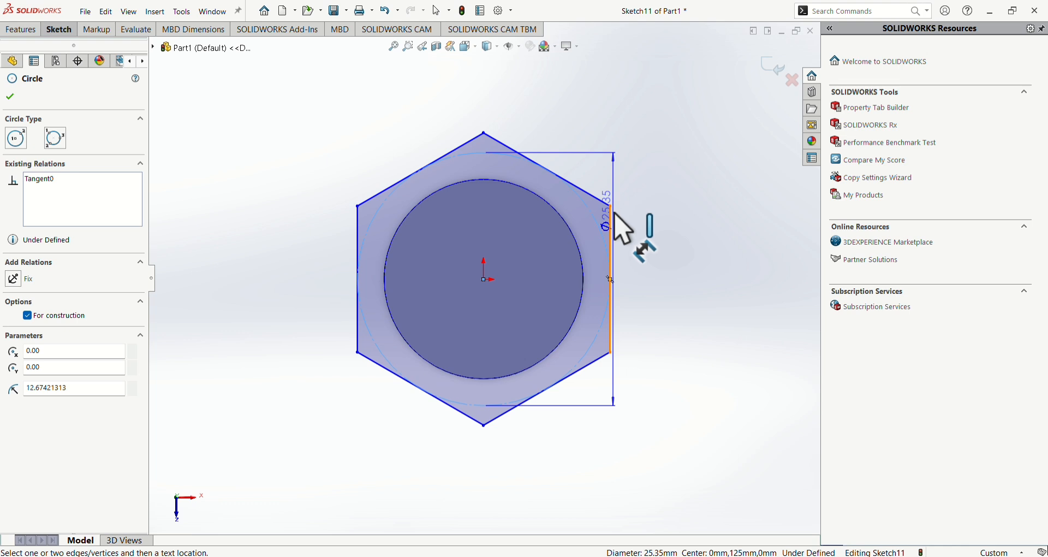
click(646, 234)
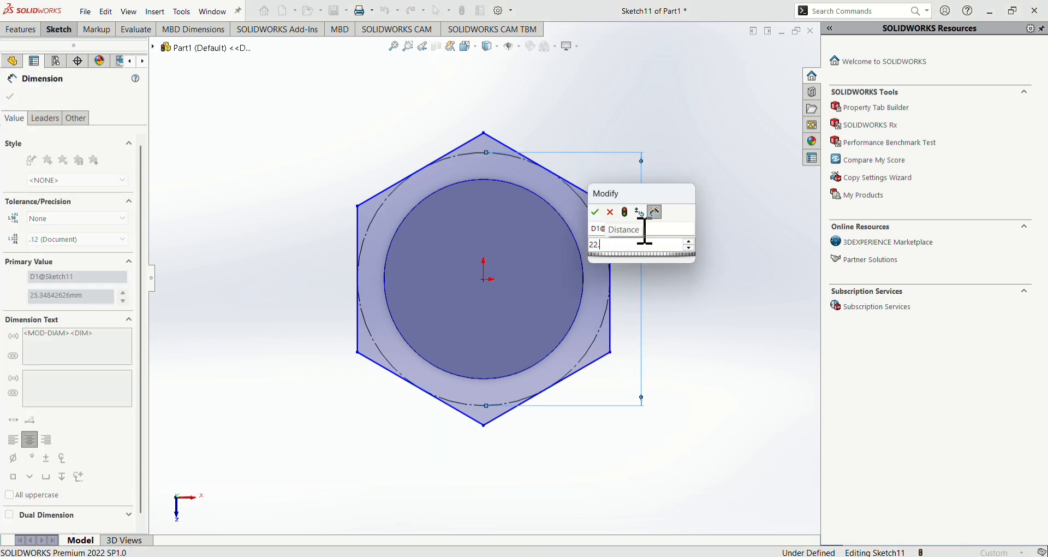
key(Return)
key(Return)
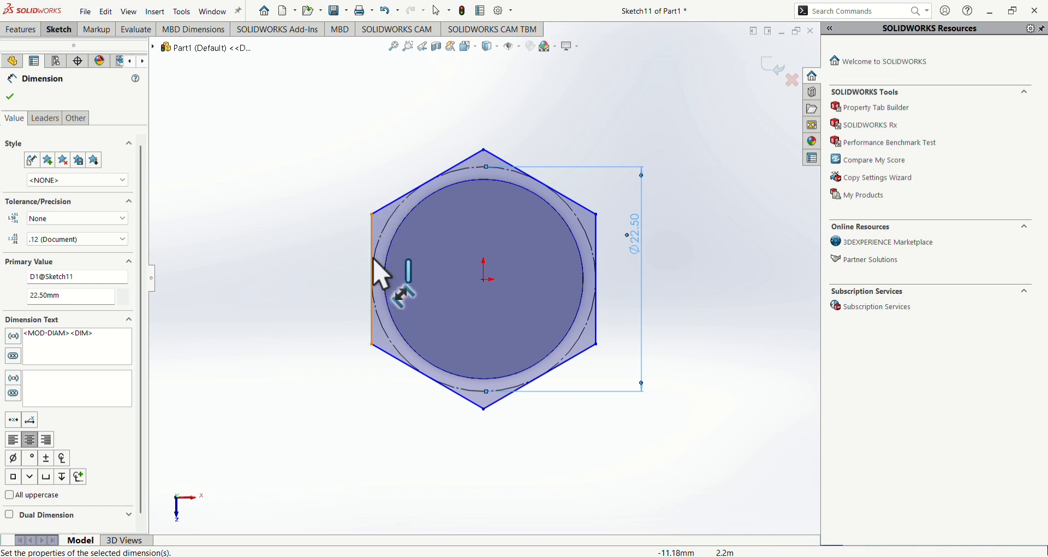
click(349, 265)
click(327, 283)
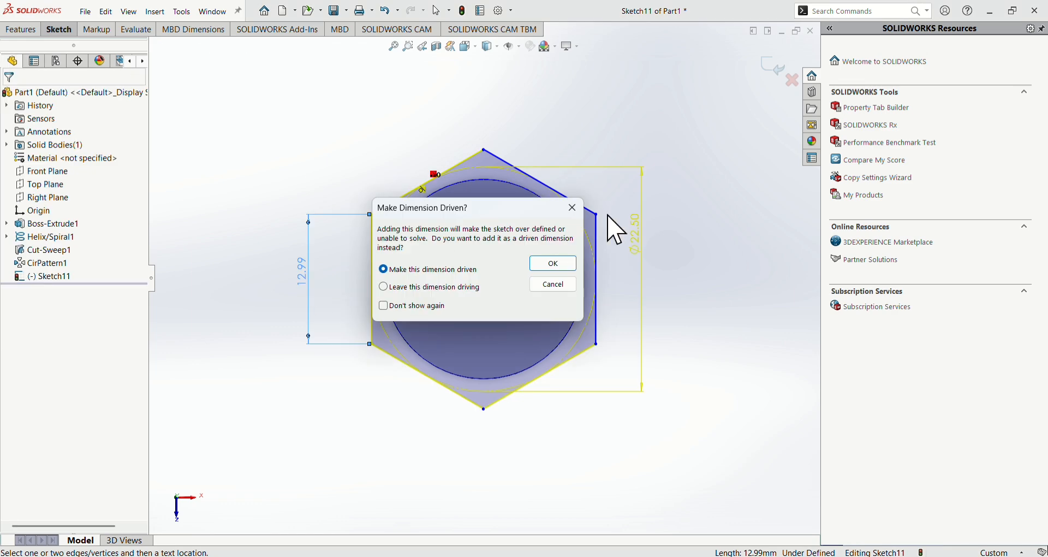
click(573, 208)
- Exit the hexagon sketch and extrude it 20 mm as a blind, merged boss, with the direction reversed toward the flutes
click(59, 30)
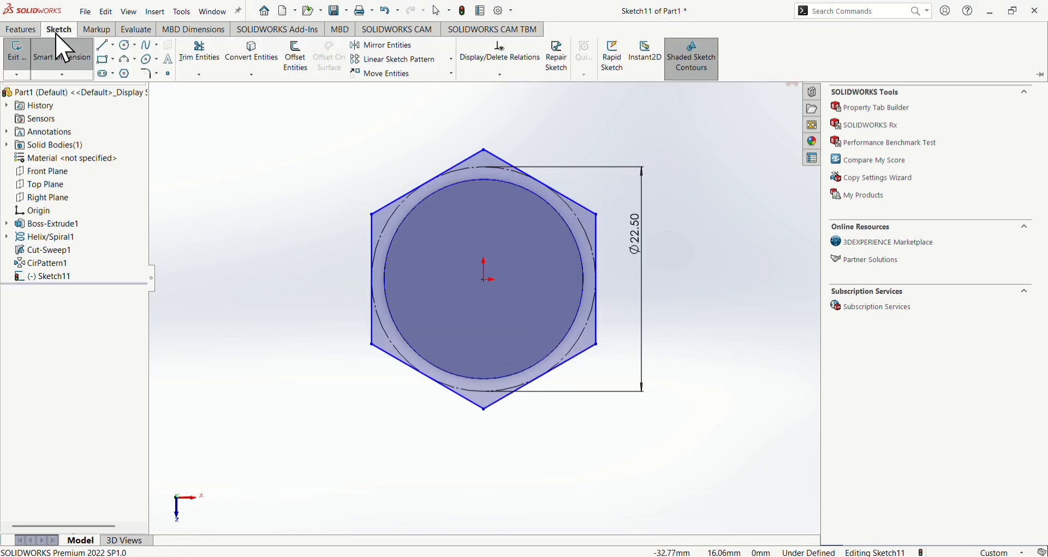
click(19, 57)
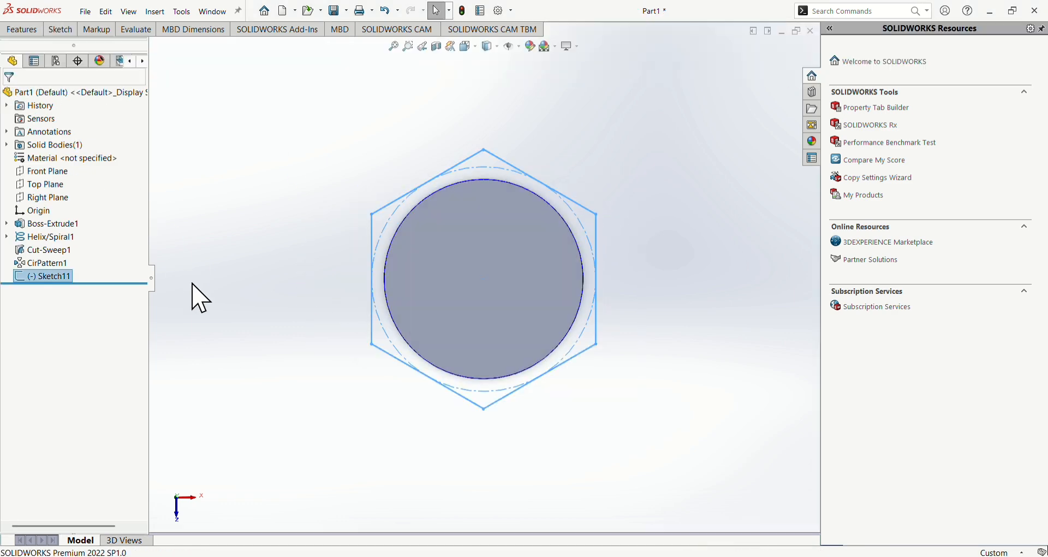
middle_drag(212, 309, 249, 314)
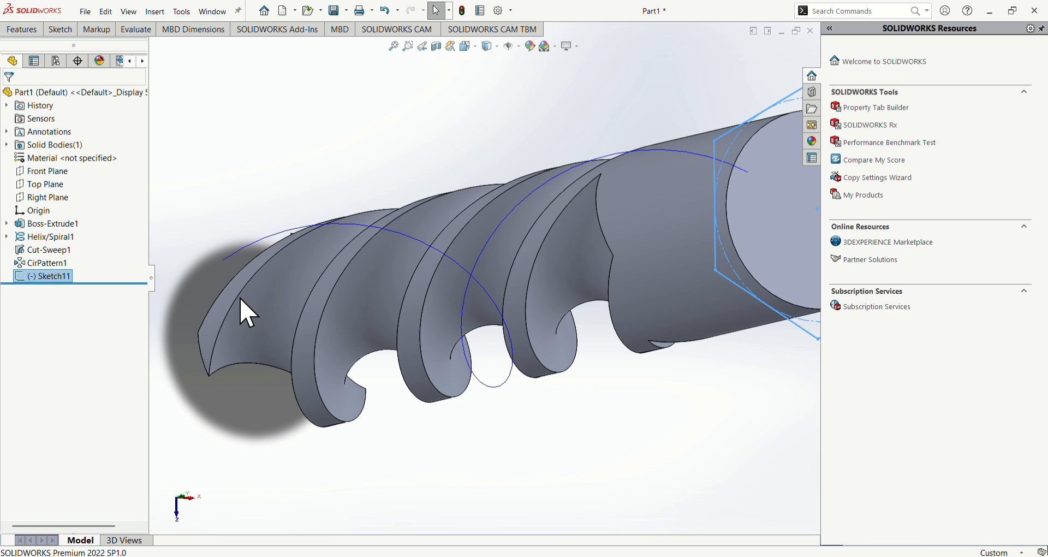
click(20, 31)
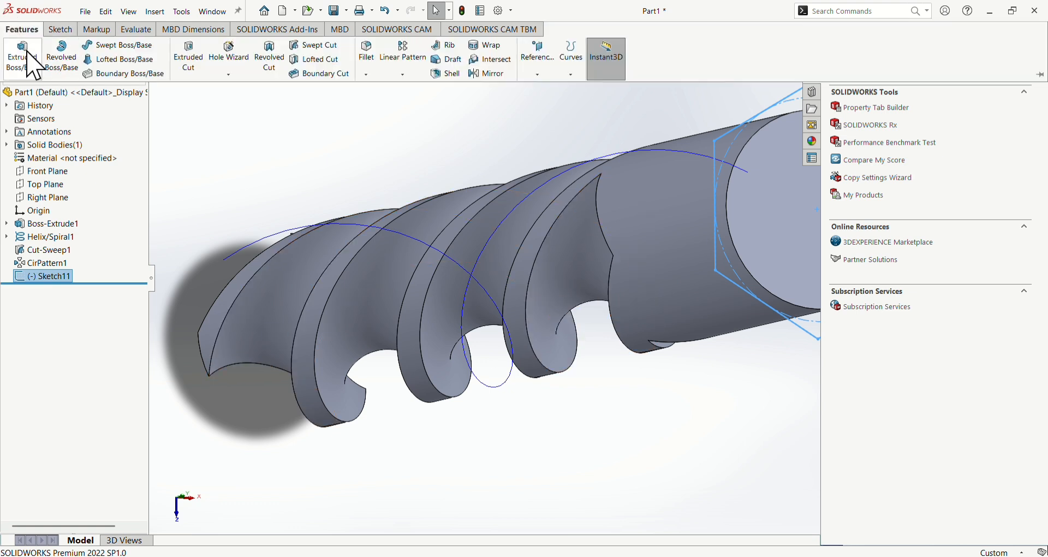
click(25, 51)
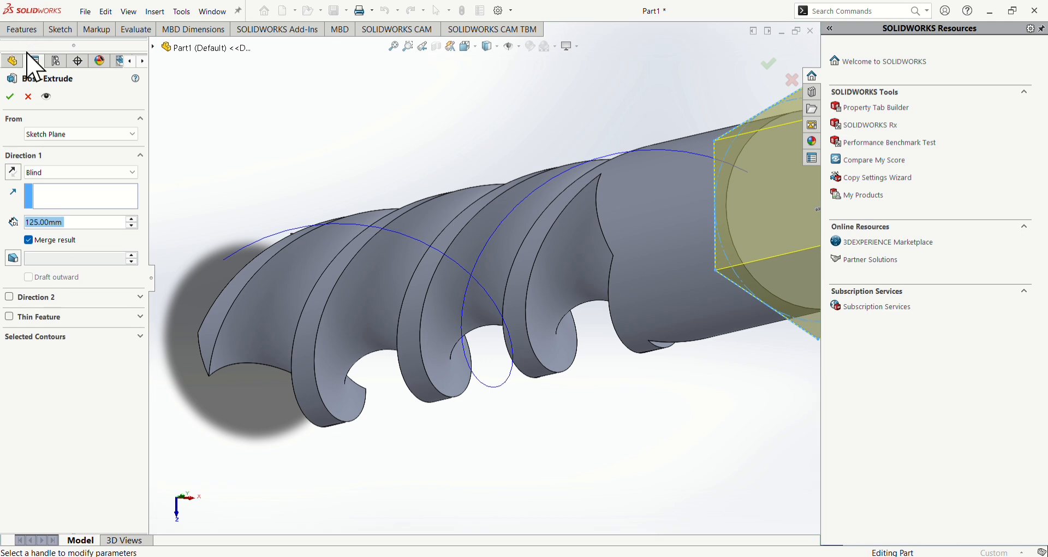
click(14, 174)
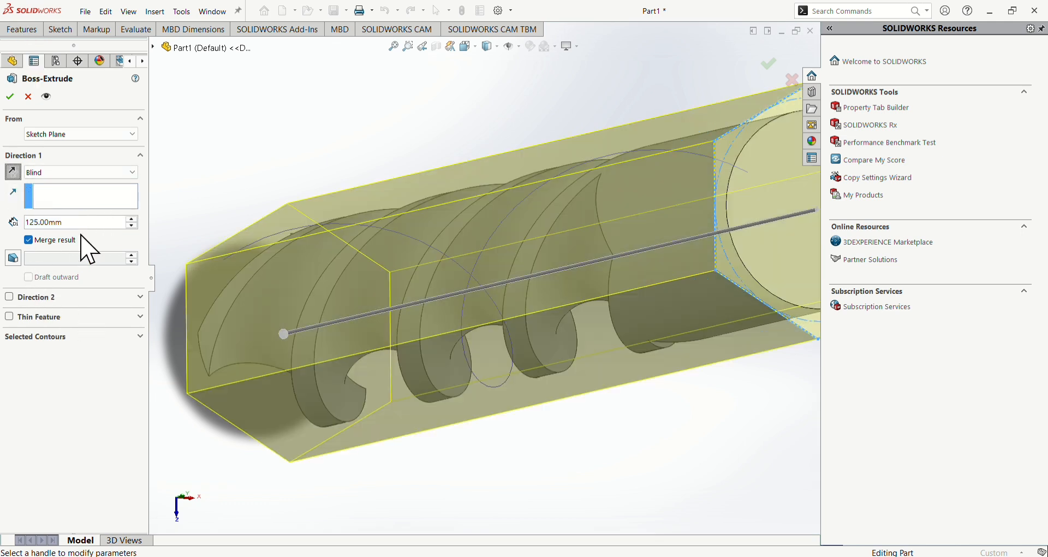
text(30)
key(Return)
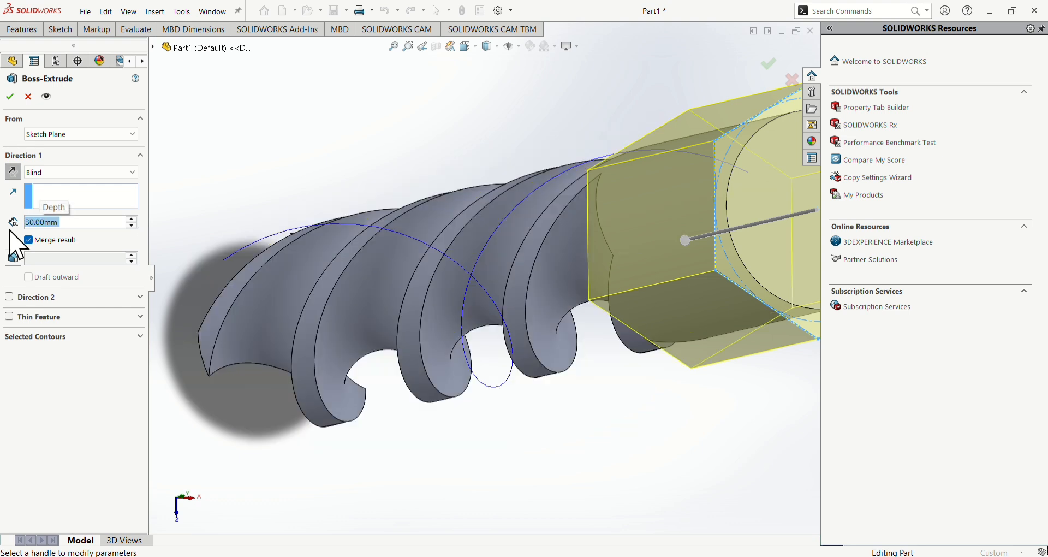
text(20)
key(Return)
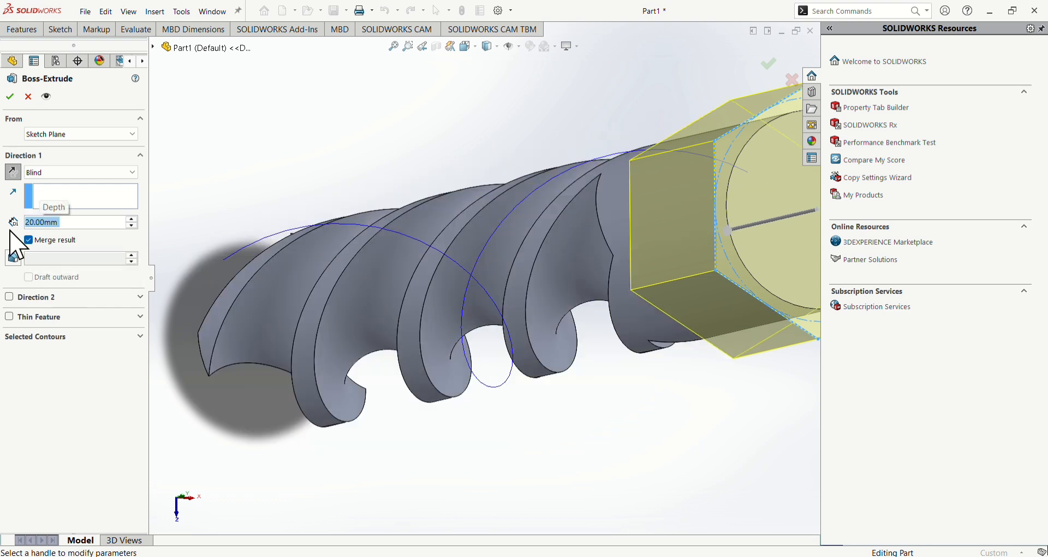
click(10, 96)
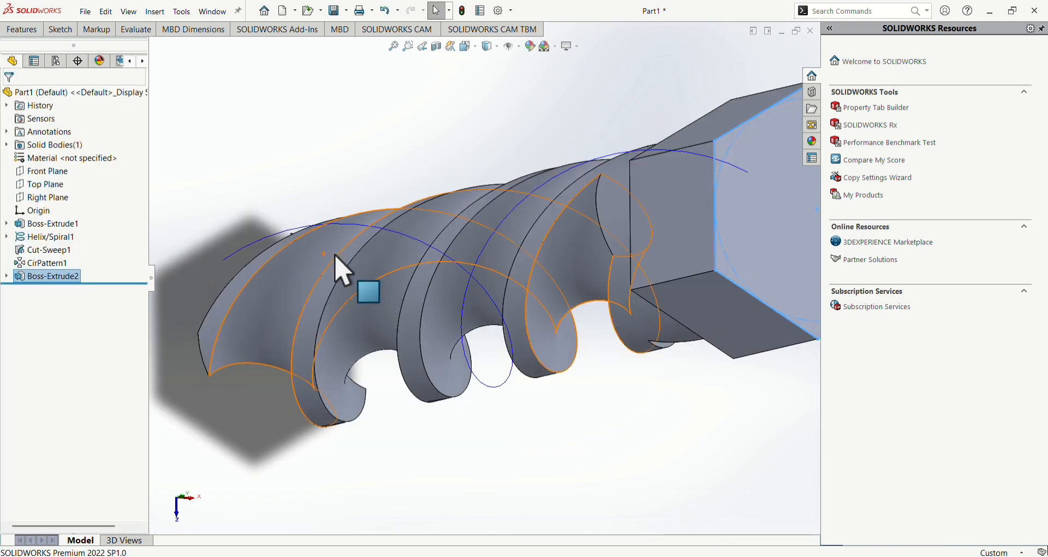
- Edit the hexagonal boss extrusion to extend outward from the cylinder's end with a 40 mm depth
scroll(335, 255, up, 2)
scroll(341, 270, up, 2)
middle_drag(341, 271, 378, 309)
click(178, 228)
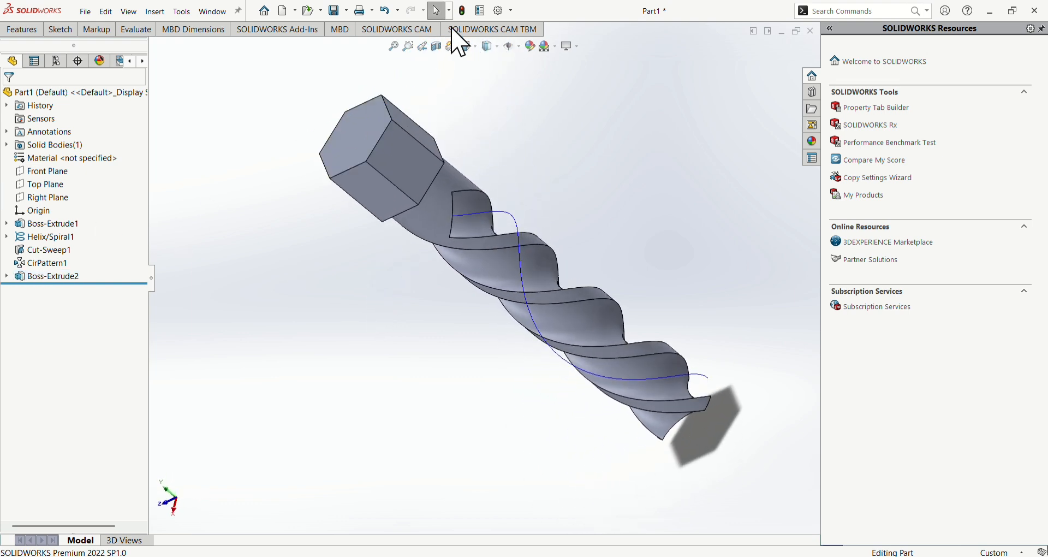
double_click(74, 276)
click(251, 309)
right_click(52, 278)
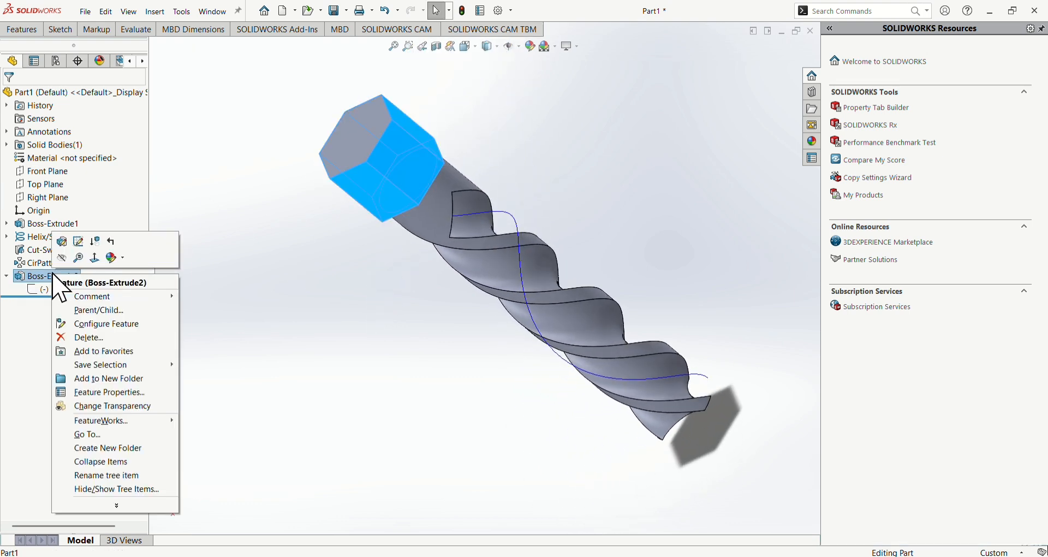
click(76, 241)
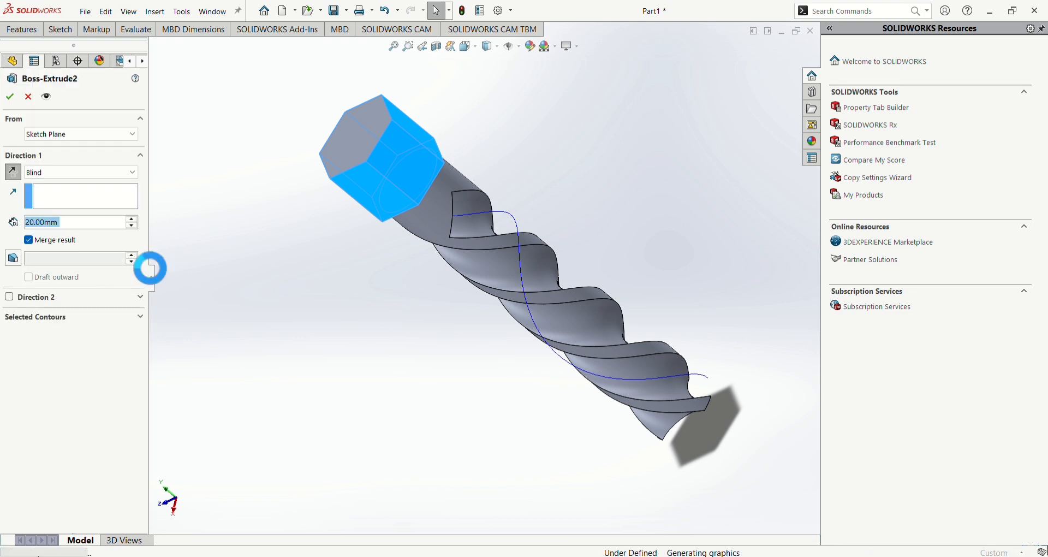
click(13, 172)
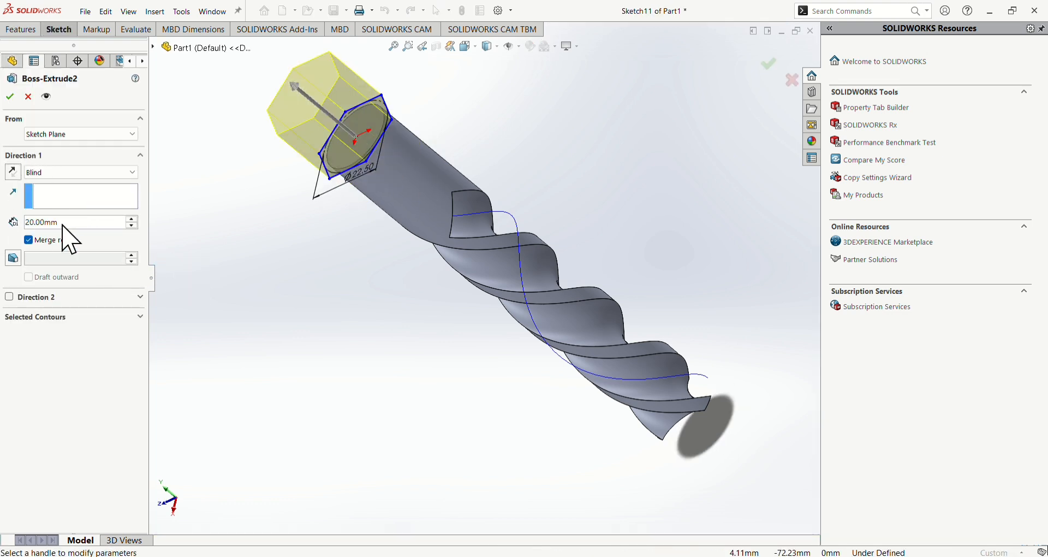
text(40)
key(Return)
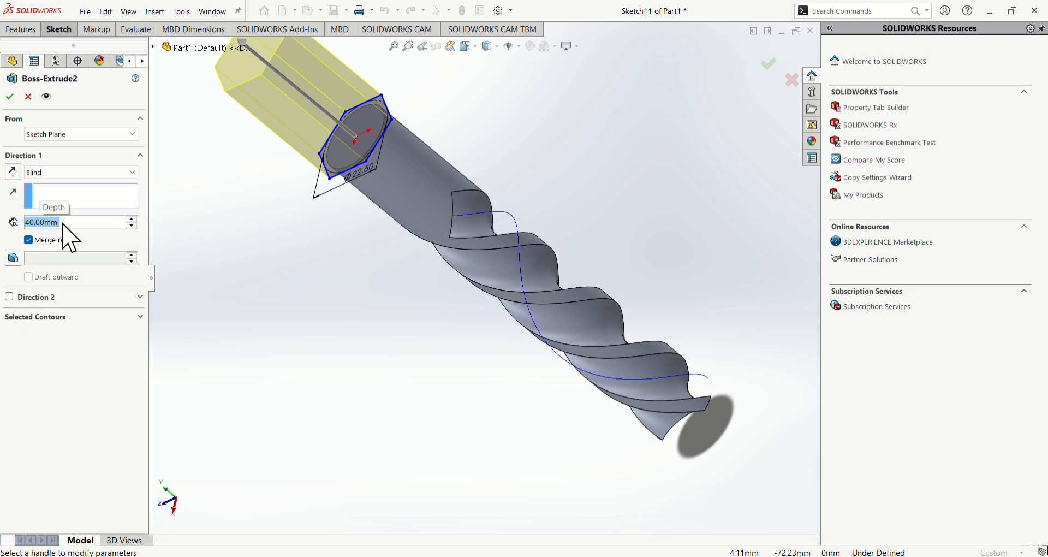
click(10, 97)
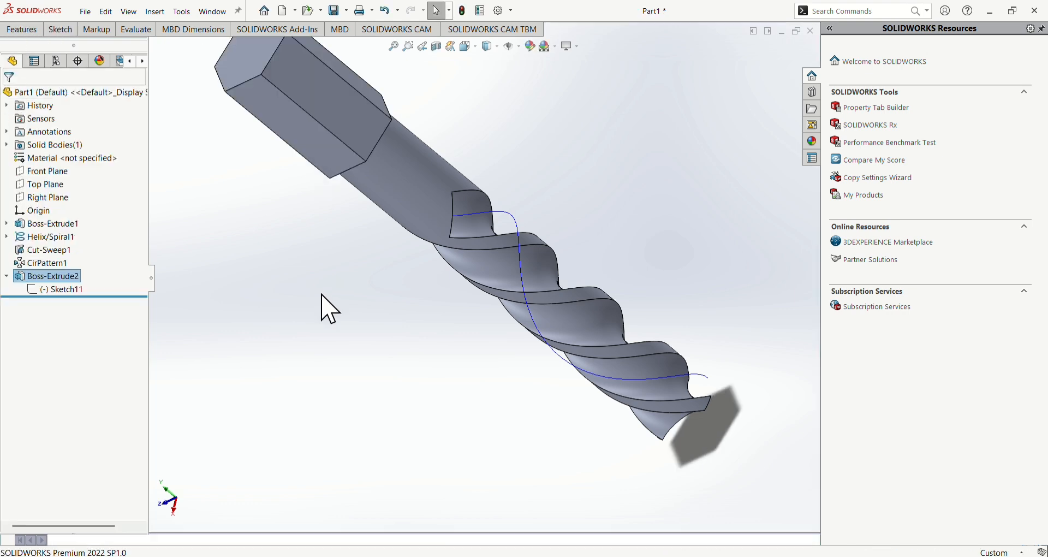
middle_drag(398, 346, 227, 378)
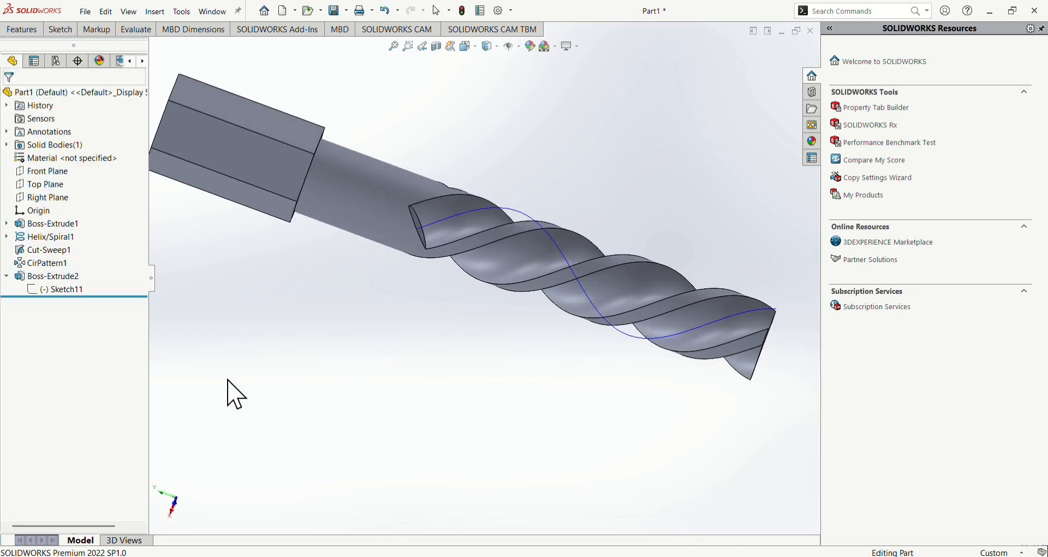
click(53, 178)
click(59, 159)
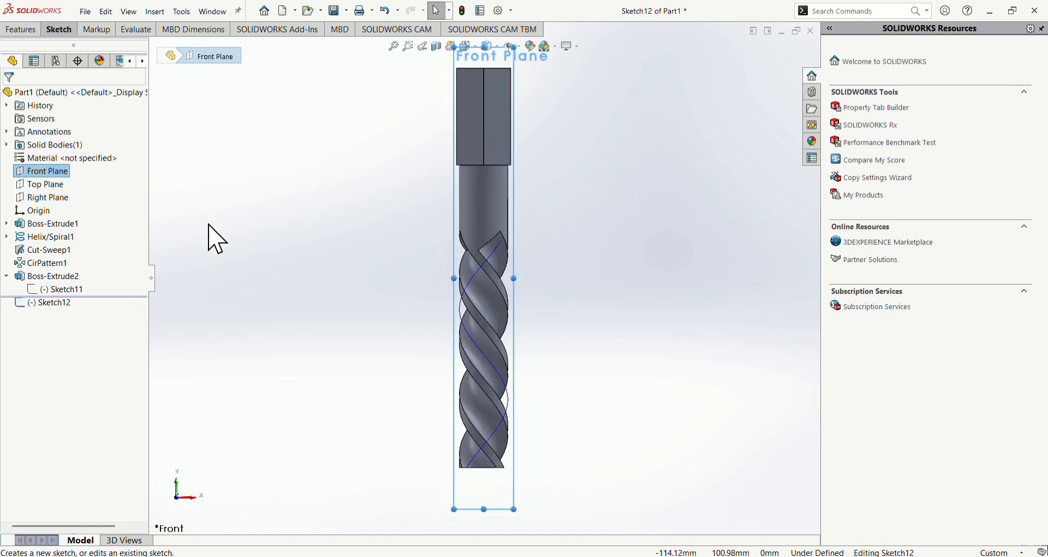
middle_drag(222, 233, 398, 240)
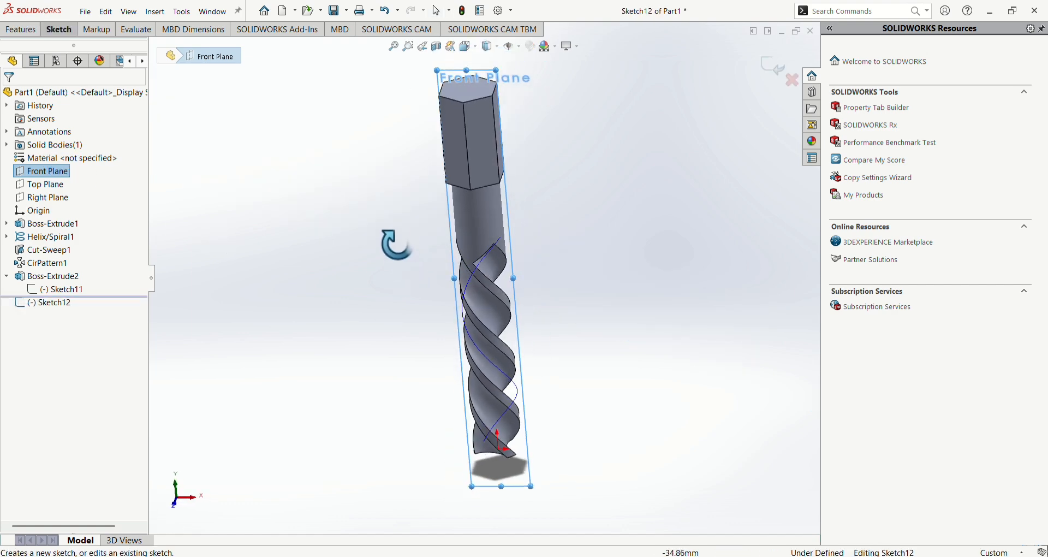
click(60, 29)
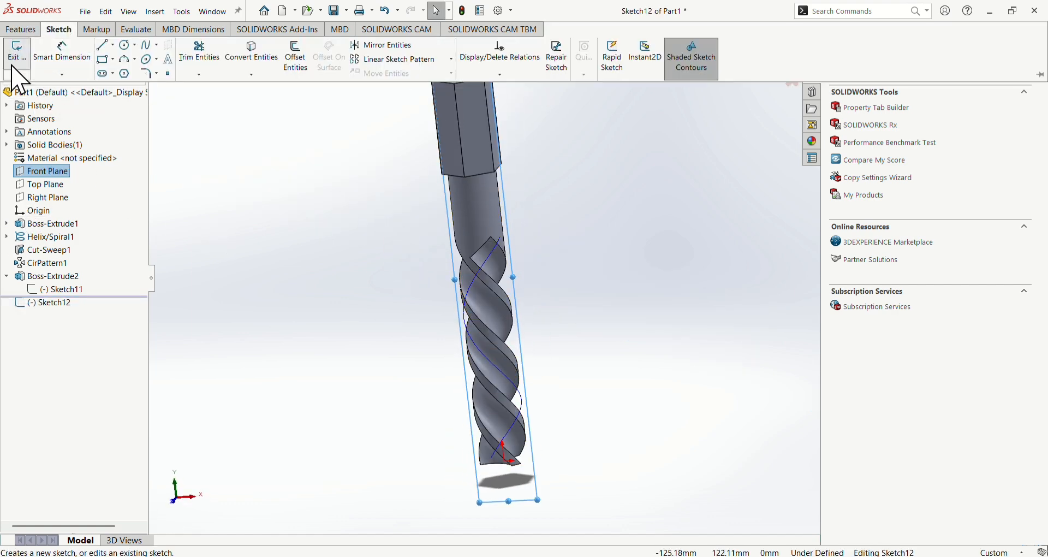
click(12, 54)
- Create a sketch on the Front Plane and draw a right triangle about 19.5 mm wide and 12 mm tall from the hexagonal shank's end edge
right_click(44, 171)
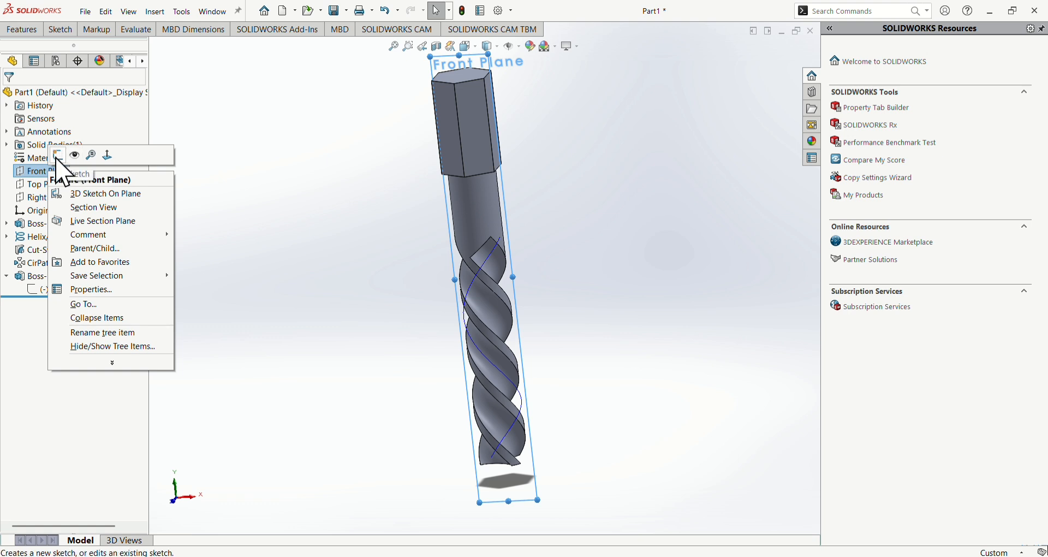
click(60, 153)
scroll(474, 334, up, 4)
scroll(481, 159, down, 3)
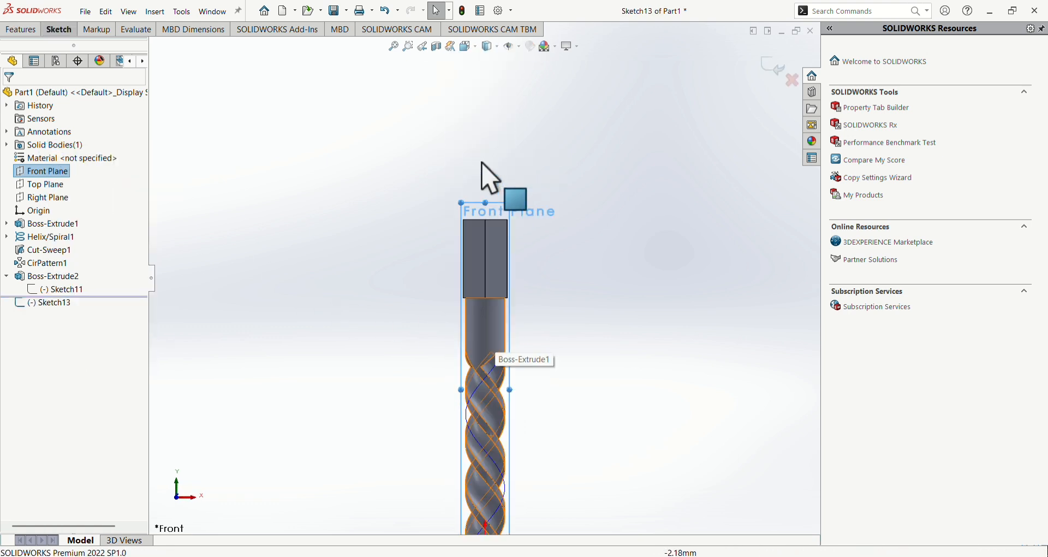
scroll(482, 180, up, 1)
scroll(486, 250, down, 1)
scroll(487, 251, up, 1)
scroll(513, 278, down, 5)
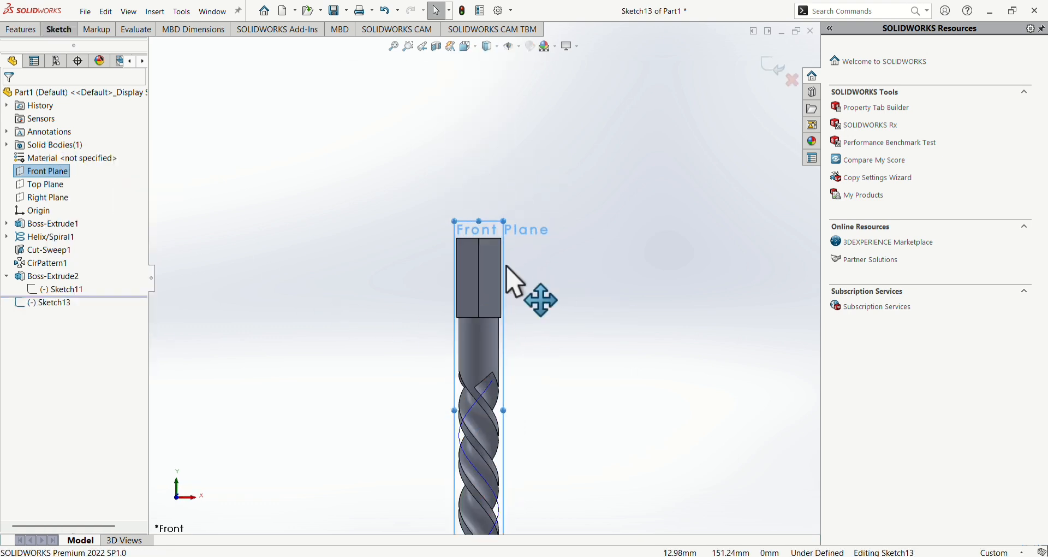
click(59, 30)
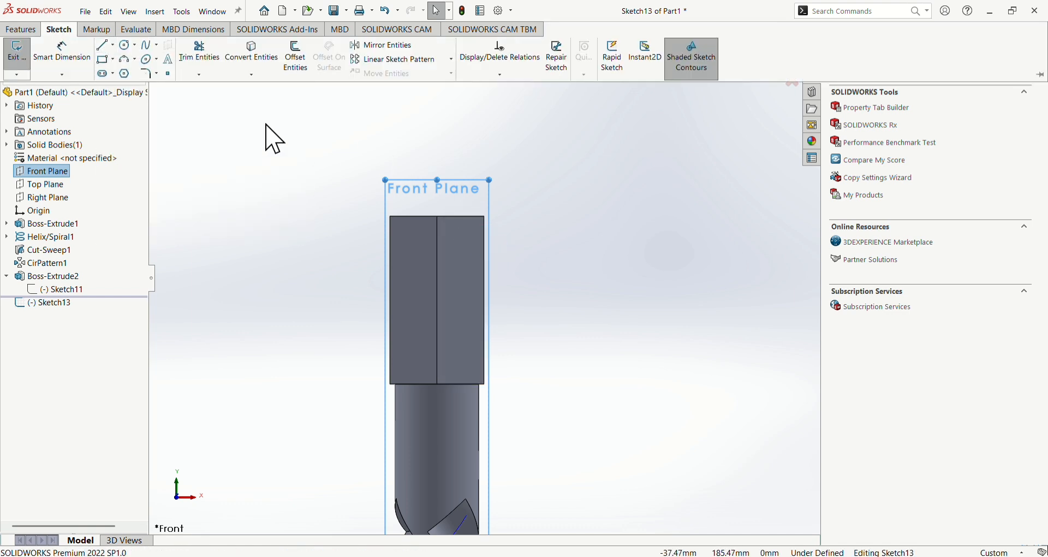
click(461, 217)
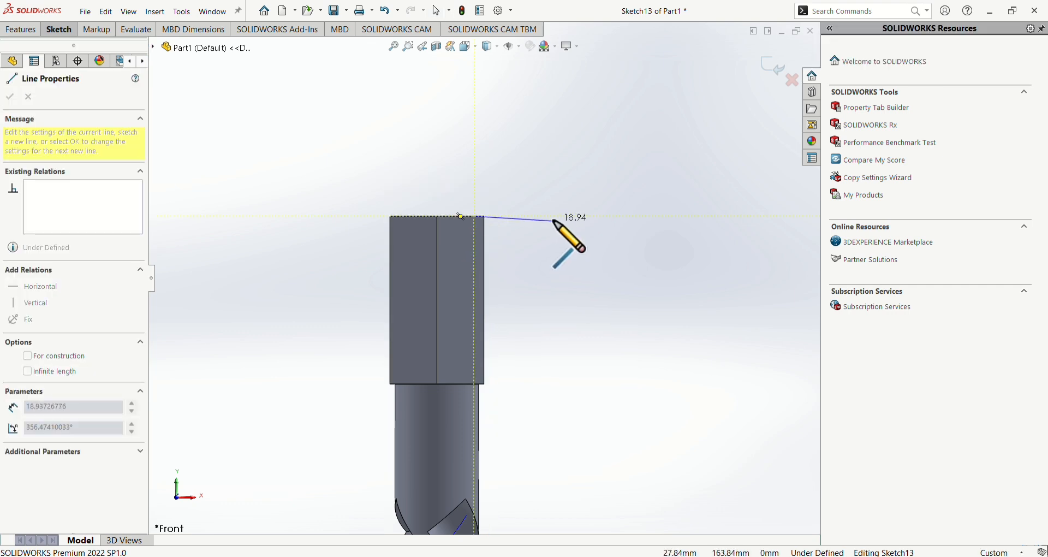
click(556, 217)
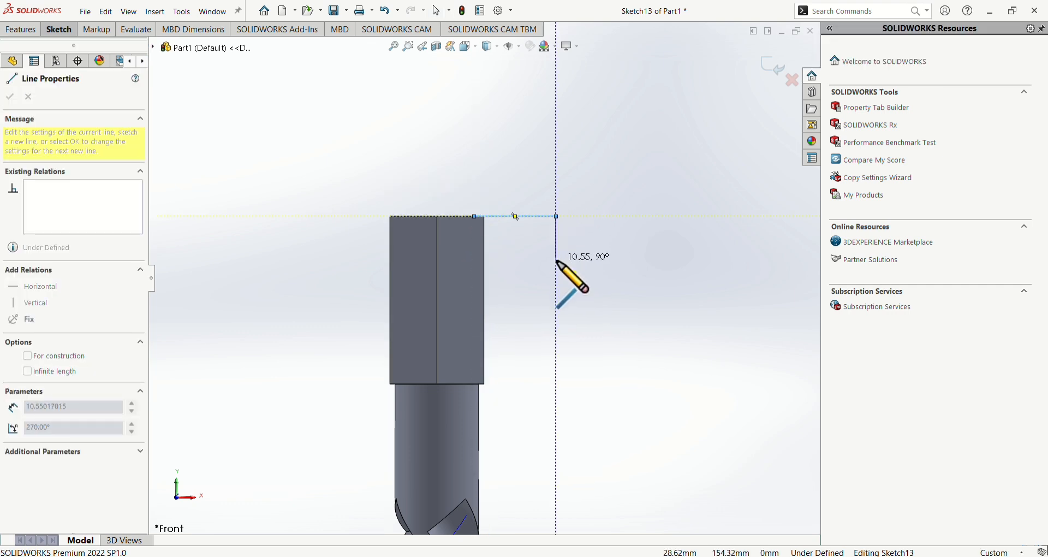
click(557, 266)
click(475, 217)
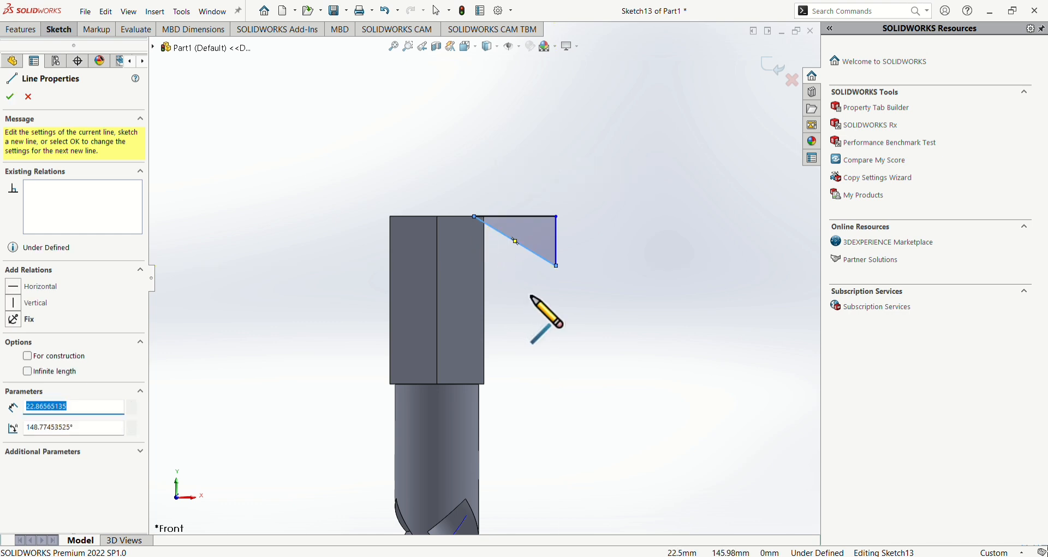
- Dimension the triangle's inner corner 1.25 mm inward from the hexagonal shank's outer side edge
click(59, 29)
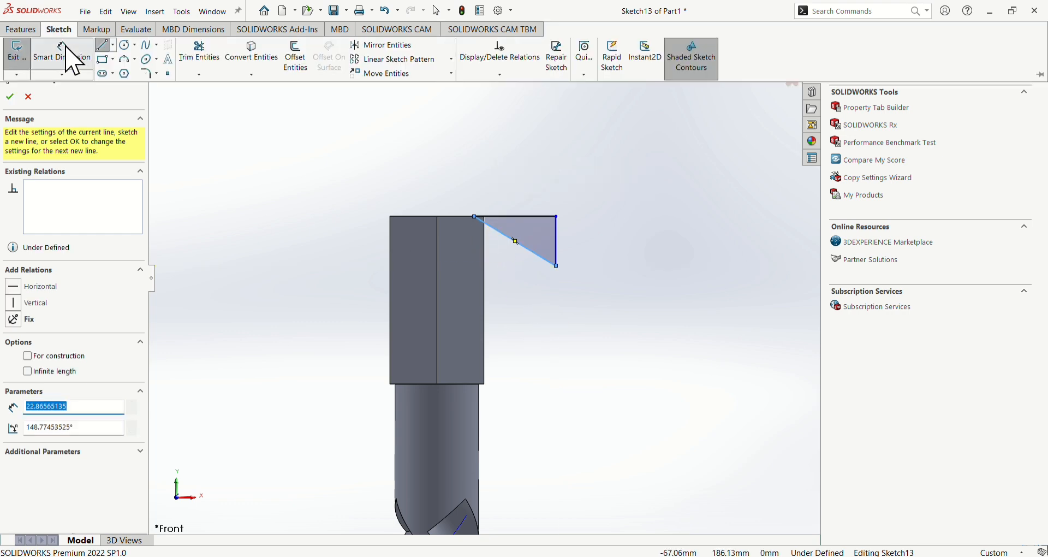
click(64, 51)
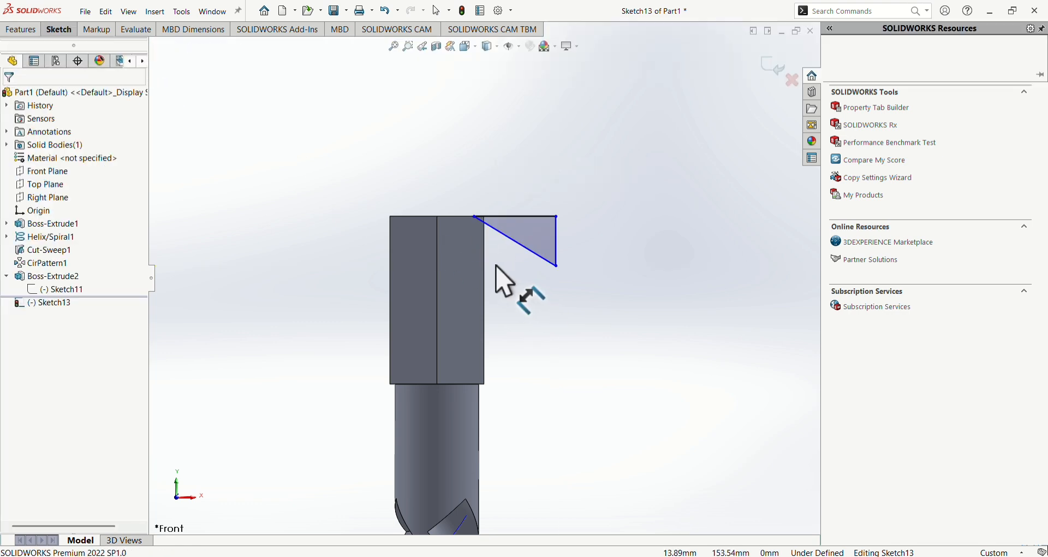
click(475, 217)
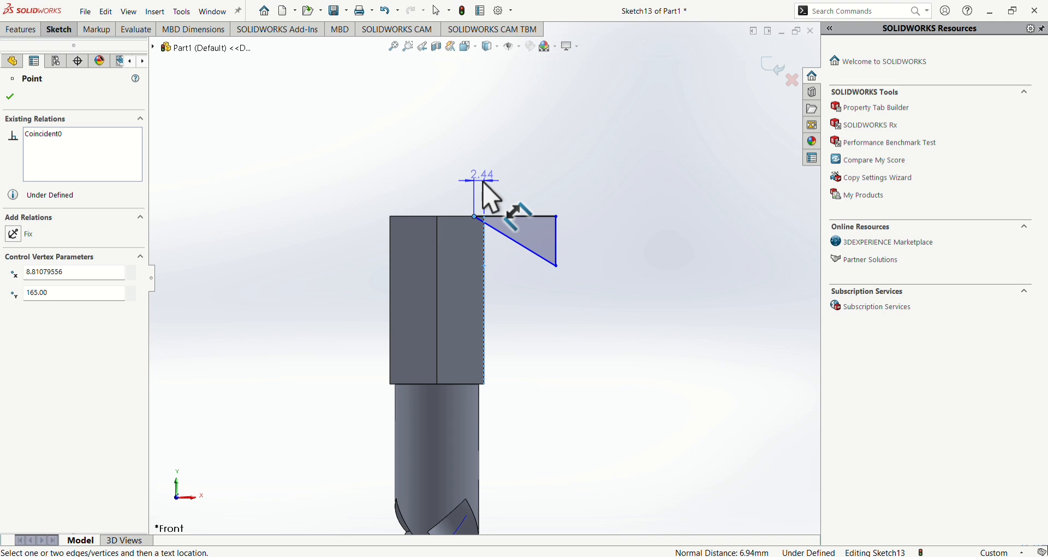
click(481, 180)
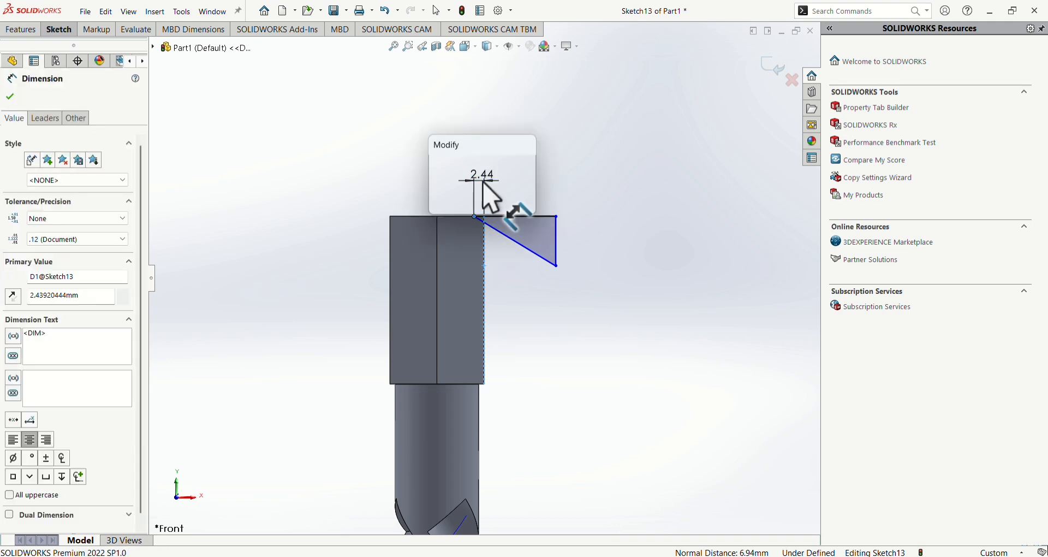
text(1.25)
key(Return)
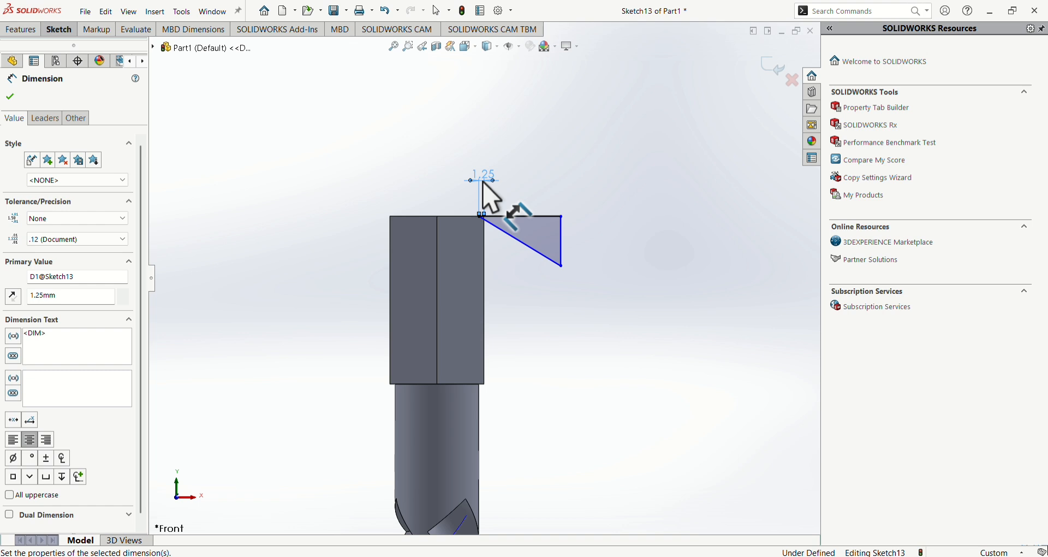
- Dimension the triangle to 5 mm wide and 5 mm tall
click(481, 217)
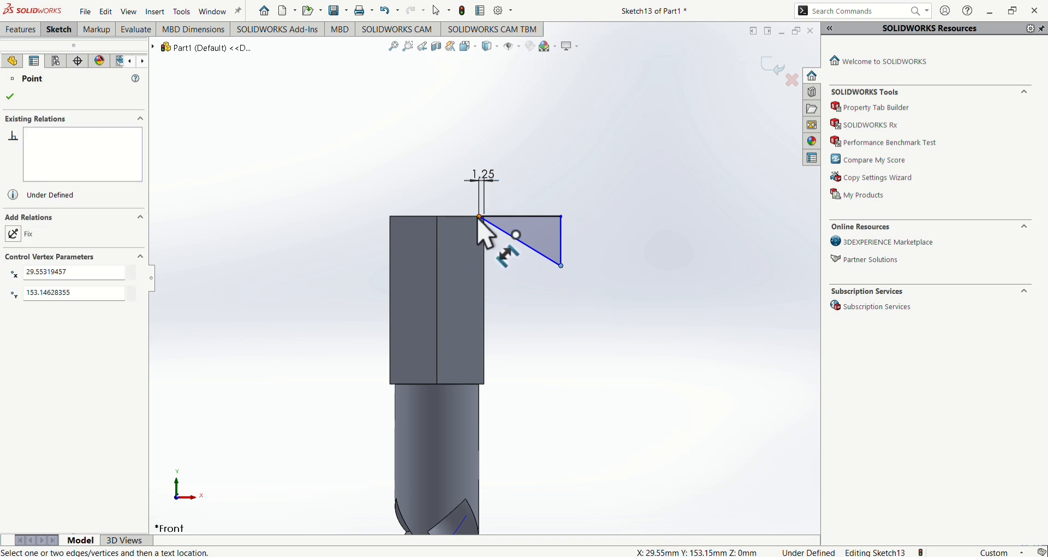
click(562, 267)
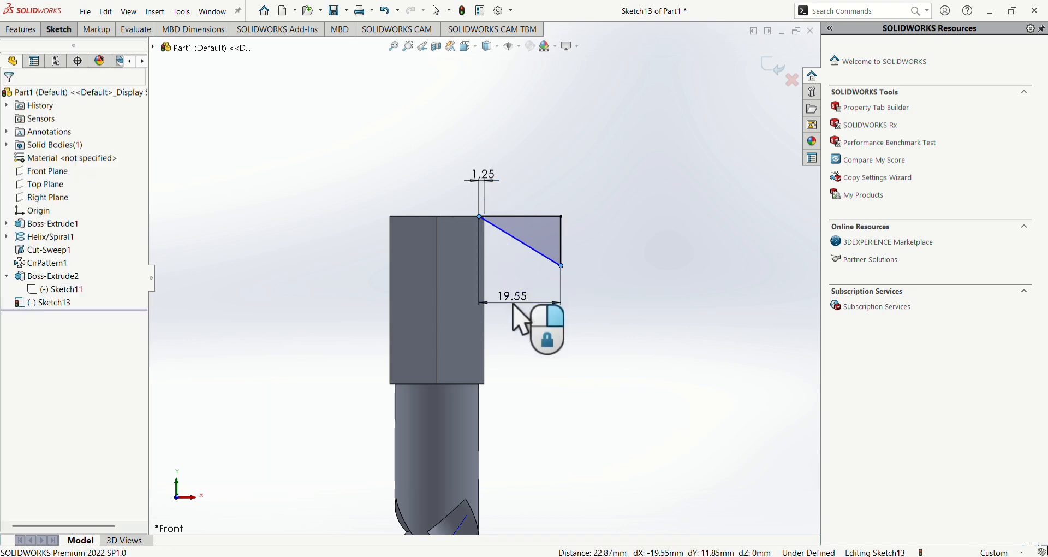
click(514, 305)
text(5)
key(Return)
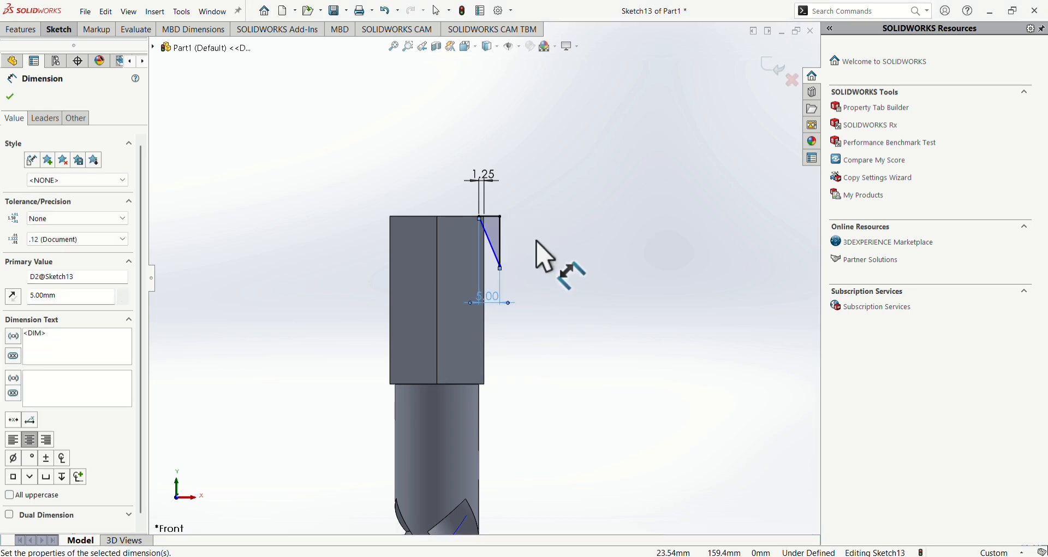
click(501, 243)
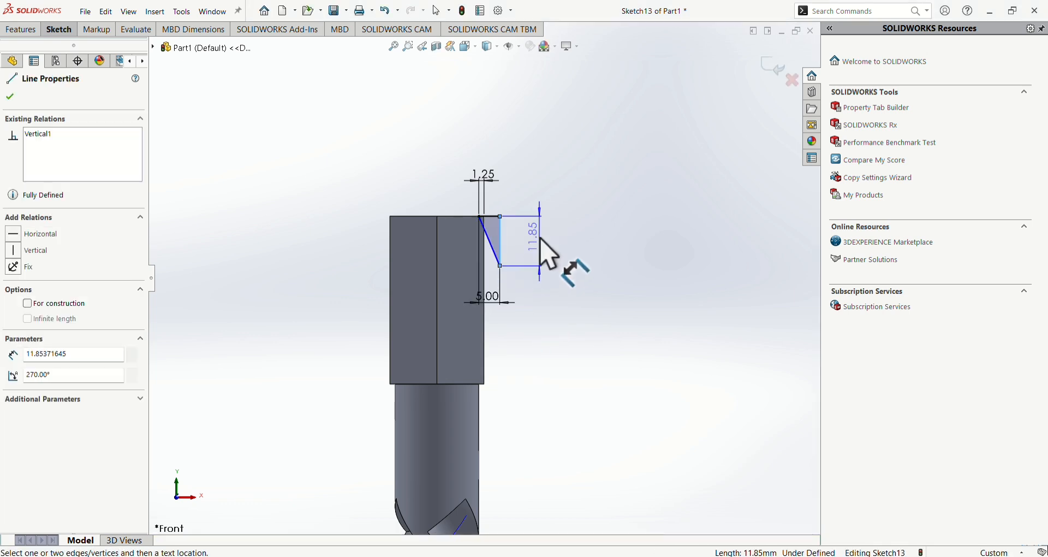
click(542, 242)
text(5.00mm)
key(Return)
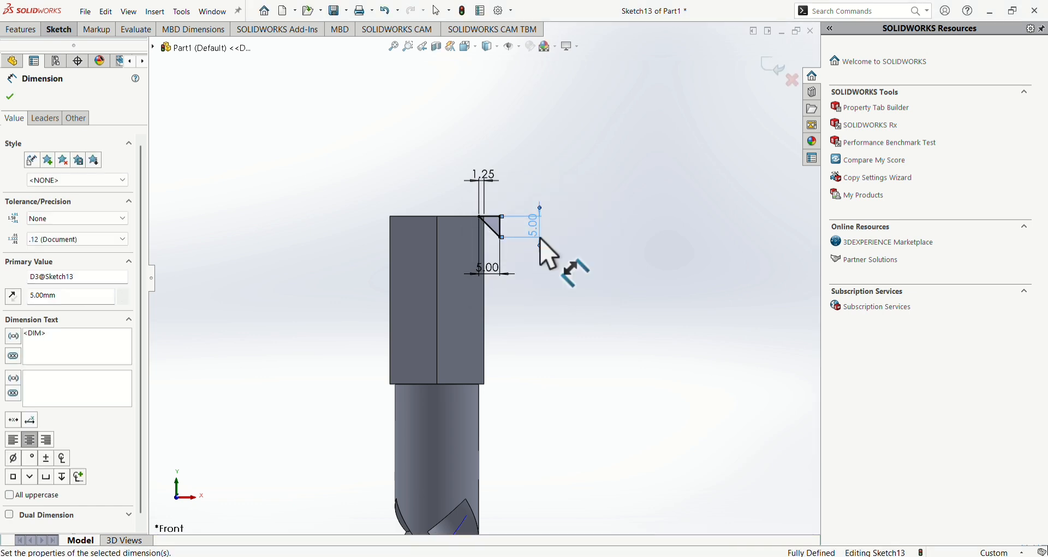
- Draw a horizontal centerline about 25 mm long outward from the midpoint of the hexagonal shank's side edge
click(60, 30)
click(113, 45)
click(149, 67)
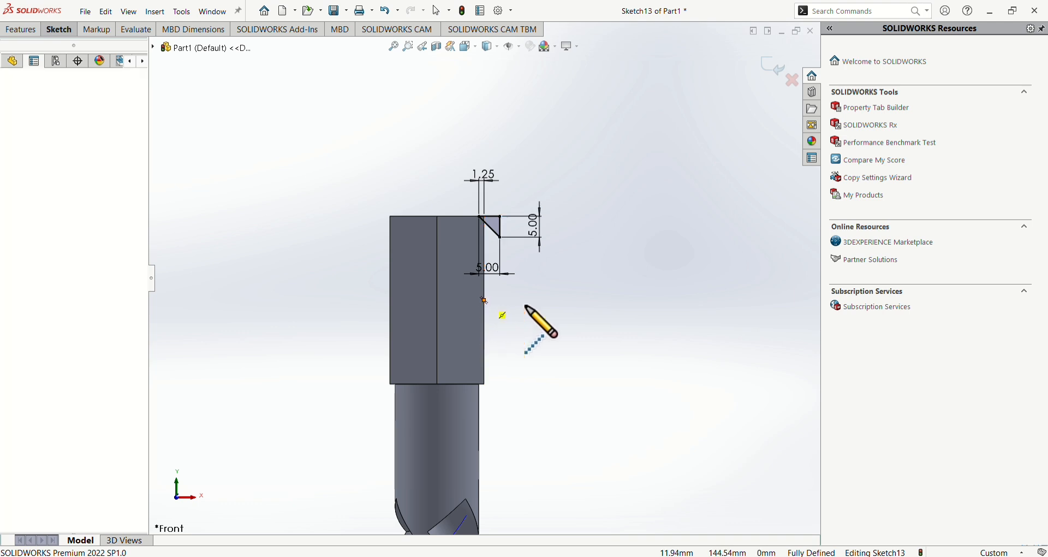
click(485, 300)
click(589, 300)
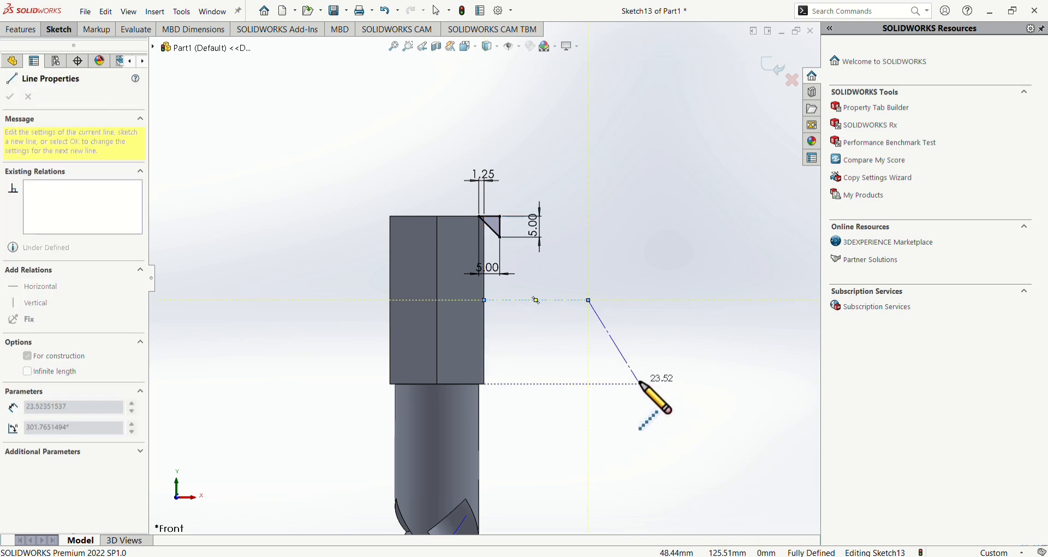
key(Escape)
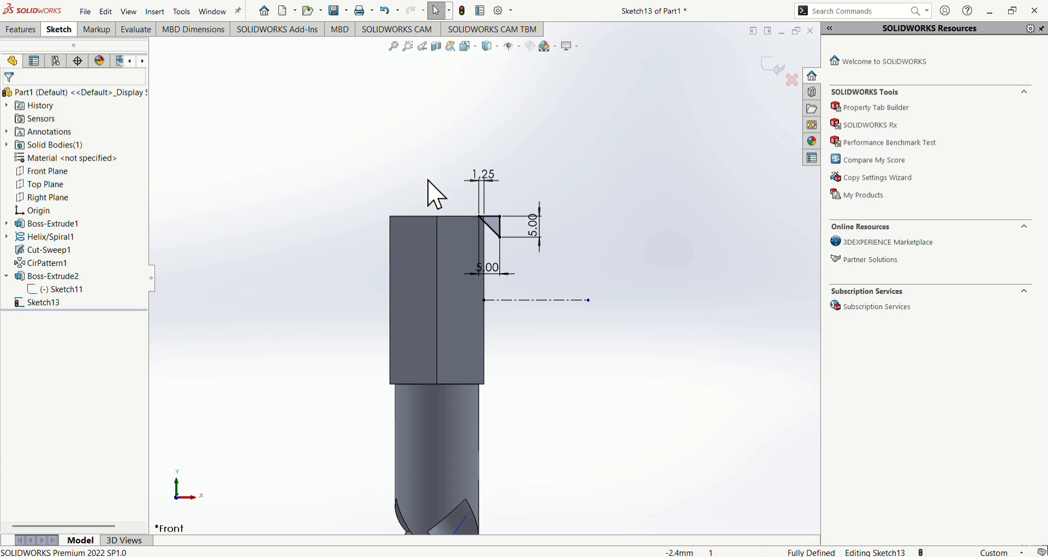
- Mirror the triangle's three lines about the horizontal centerline to copy them to the shank's other end
click(493, 218)
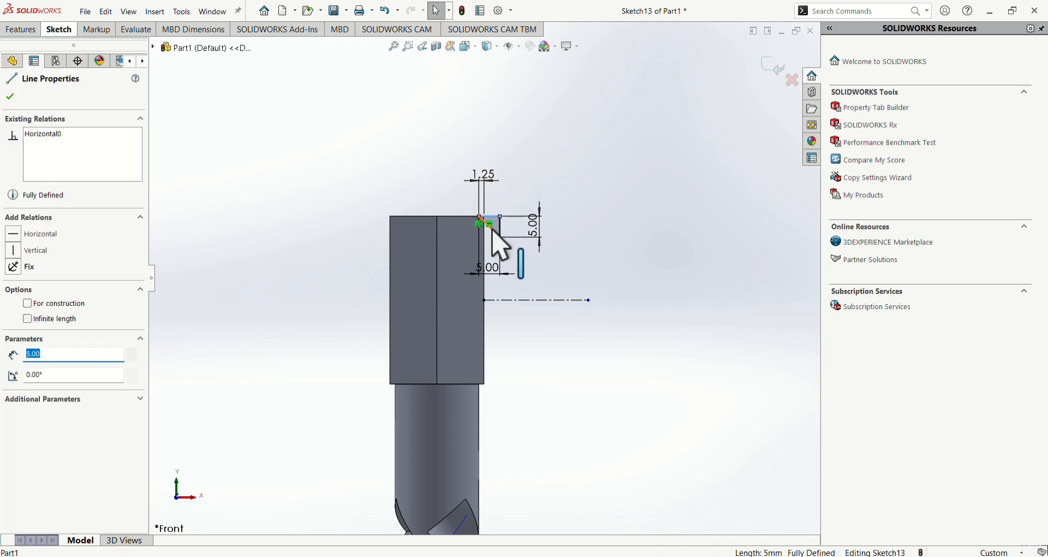
ctrl+click(494, 229)
ctrl+click(501, 232)
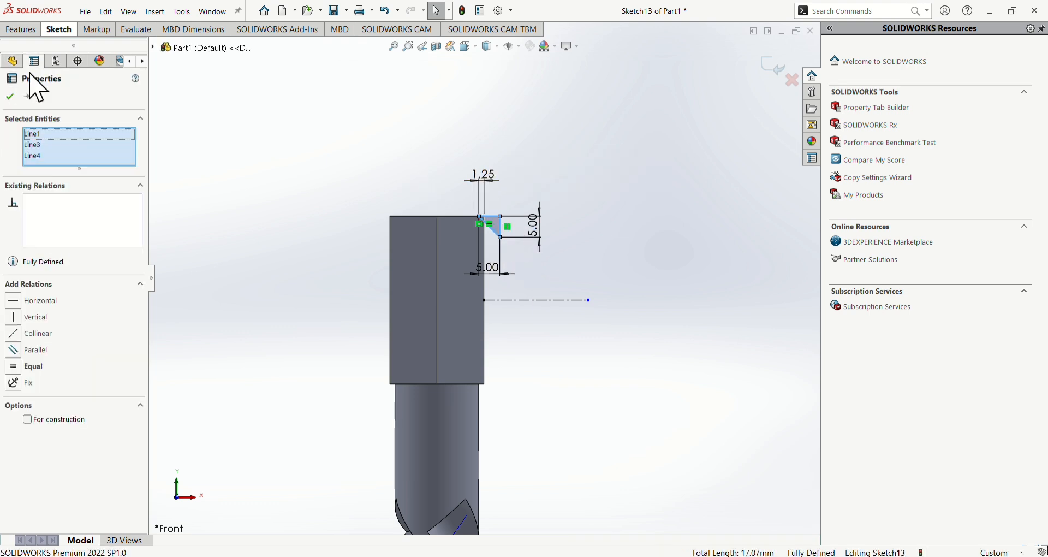
click(60, 30)
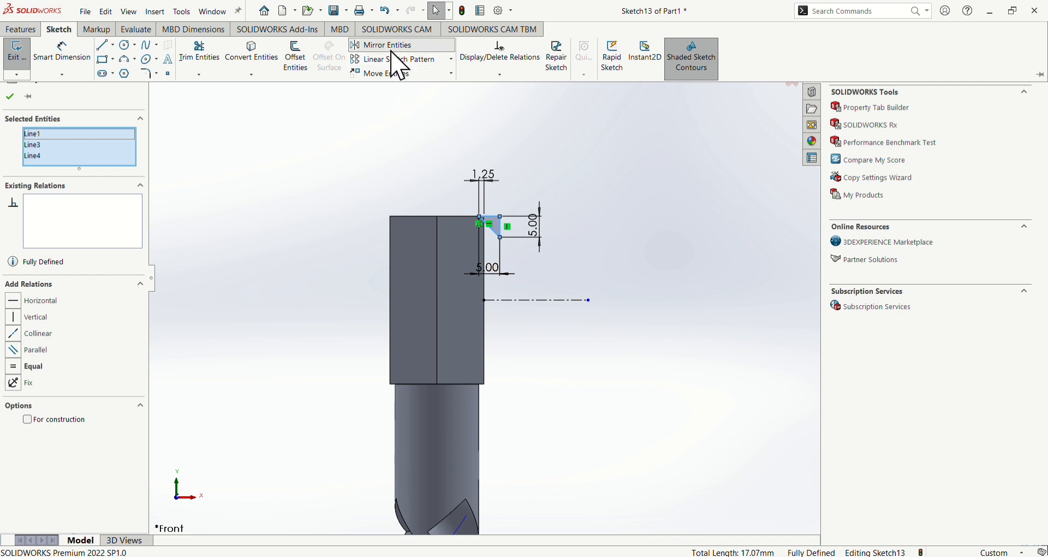
click(382, 45)
click(62, 272)
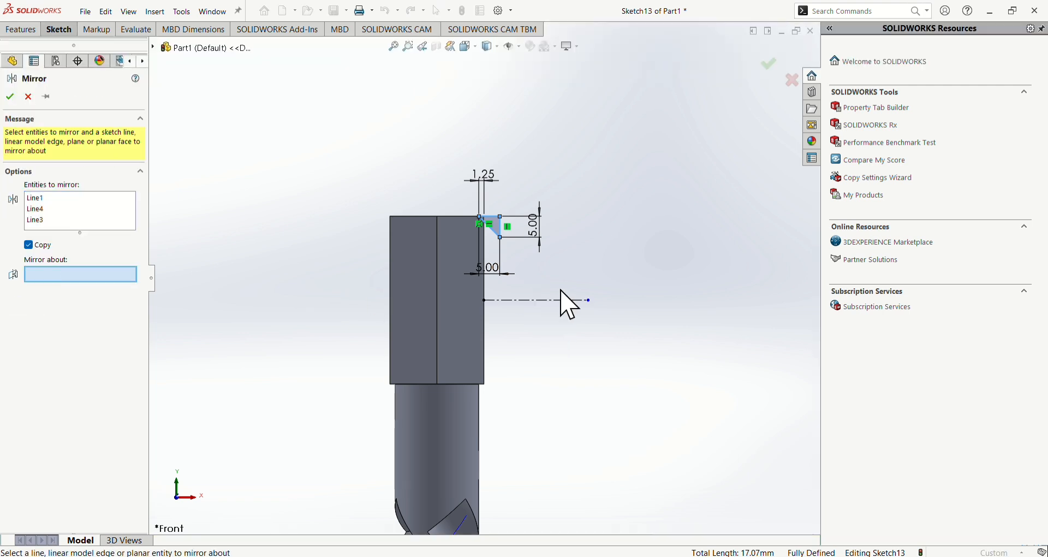
click(551, 300)
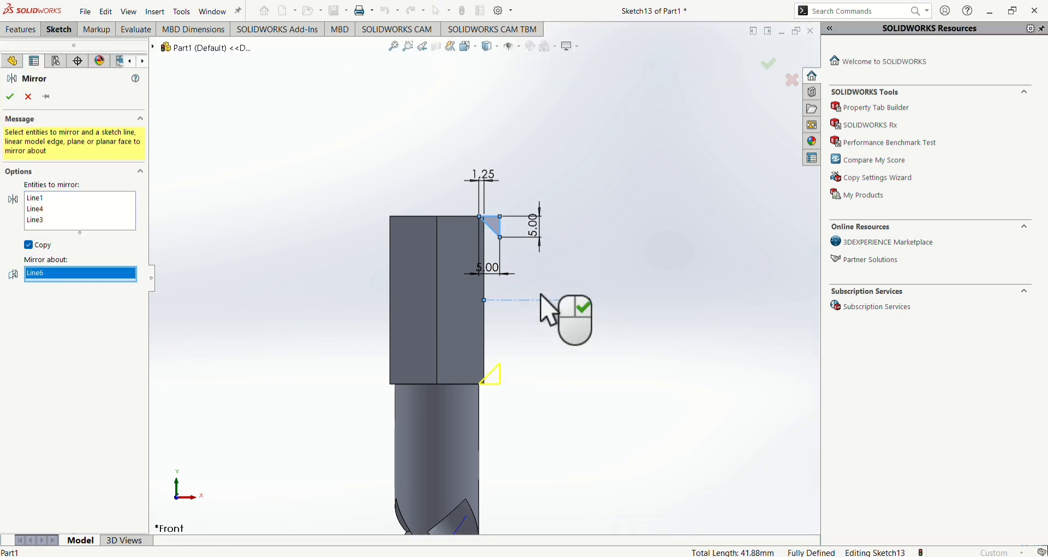
click(10, 97)
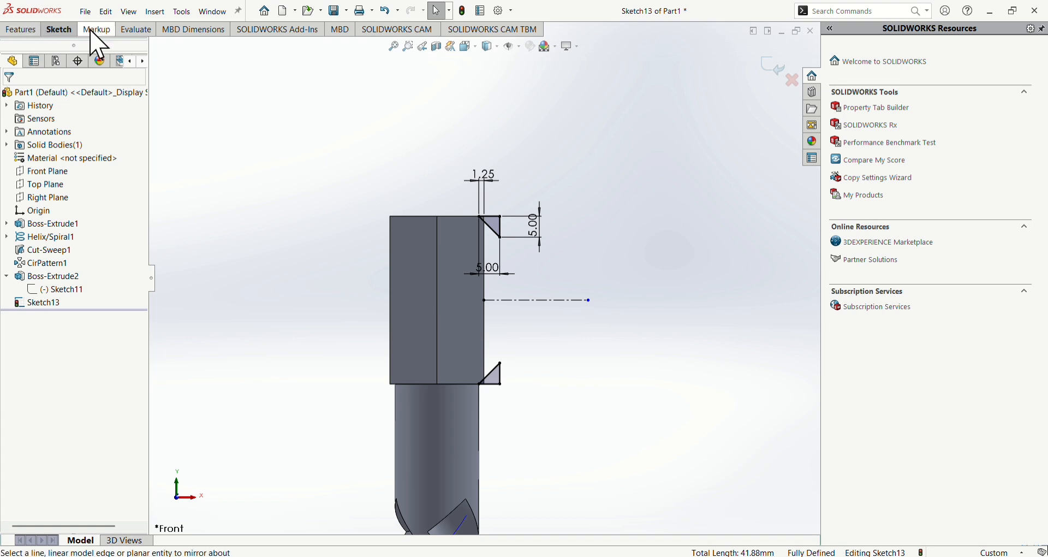
- Exit the sketch and make a 360° revolved cut of both triangles about the cylinder's axis, chamfering both ends of the hexagonal shank
click(59, 29)
click(14, 52)
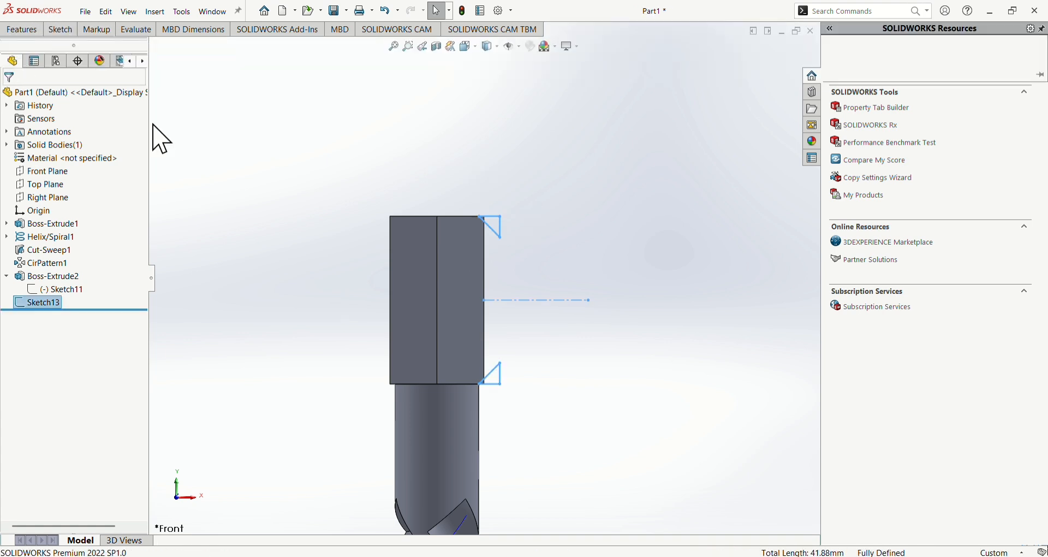
mouse_move(350, 304)
middle_down()
mouse_move(346, 341)
mouse_move(300, 272)
middle_up()
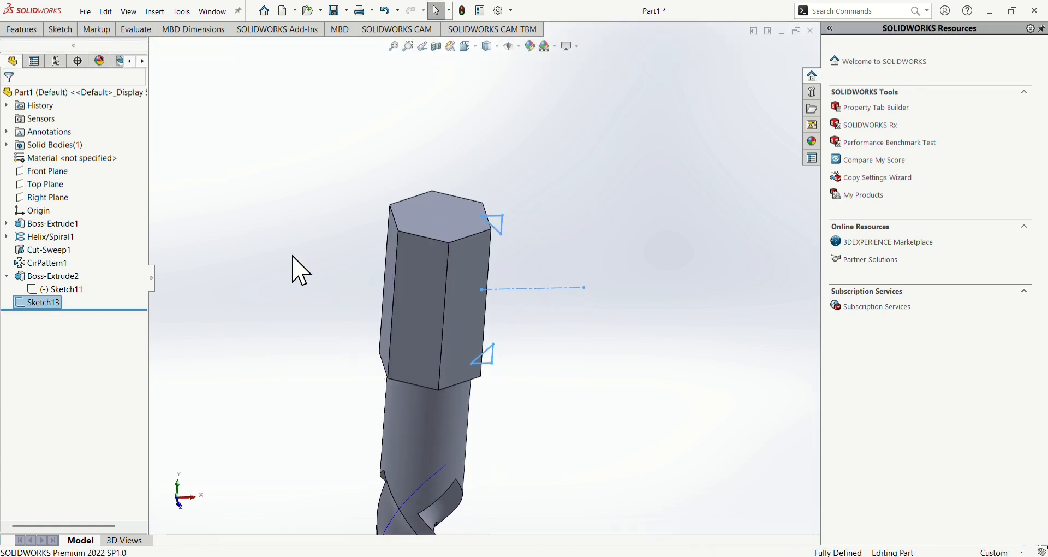
click(18, 29)
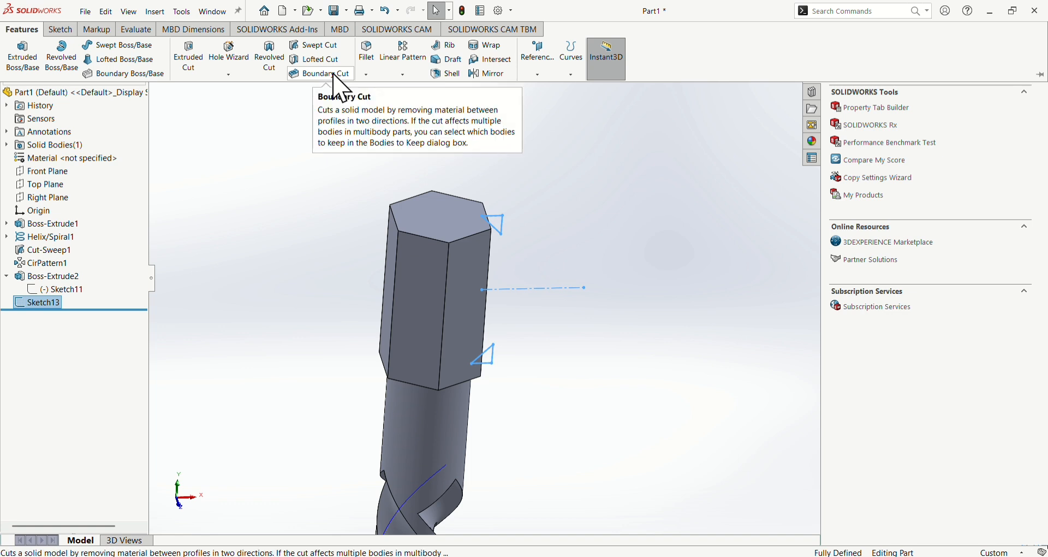
click(270, 65)
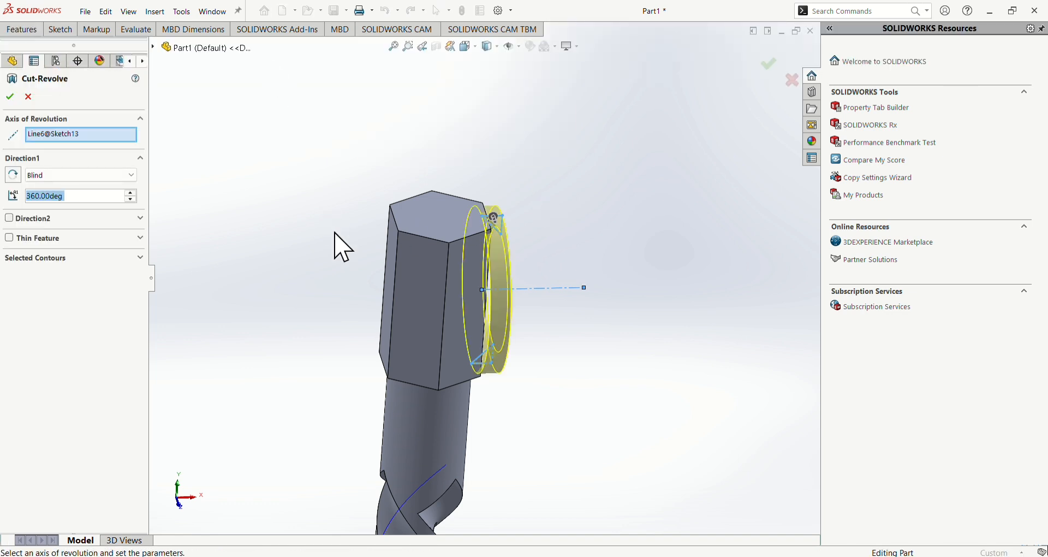
right_click(77, 133)
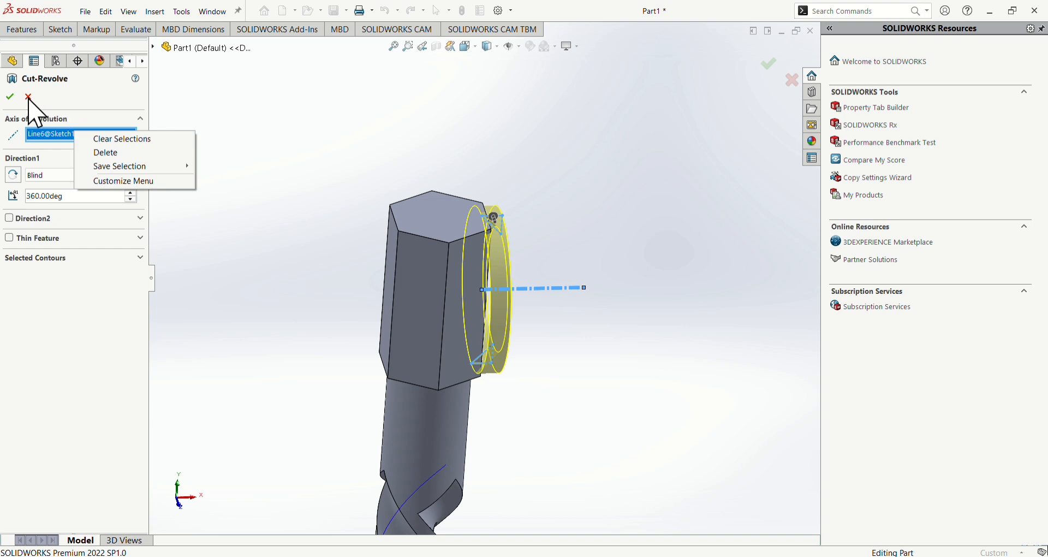
click(117, 153)
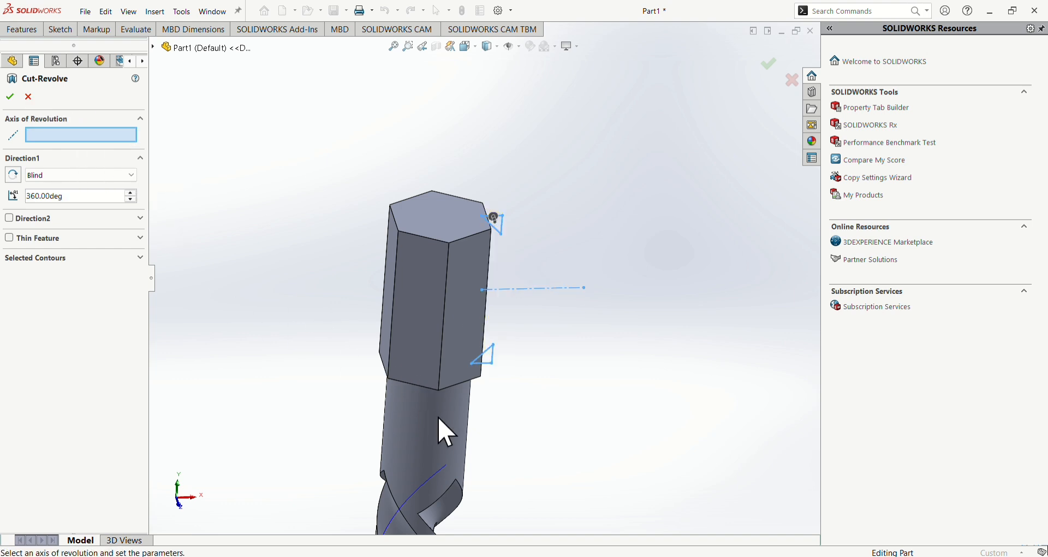
click(425, 441)
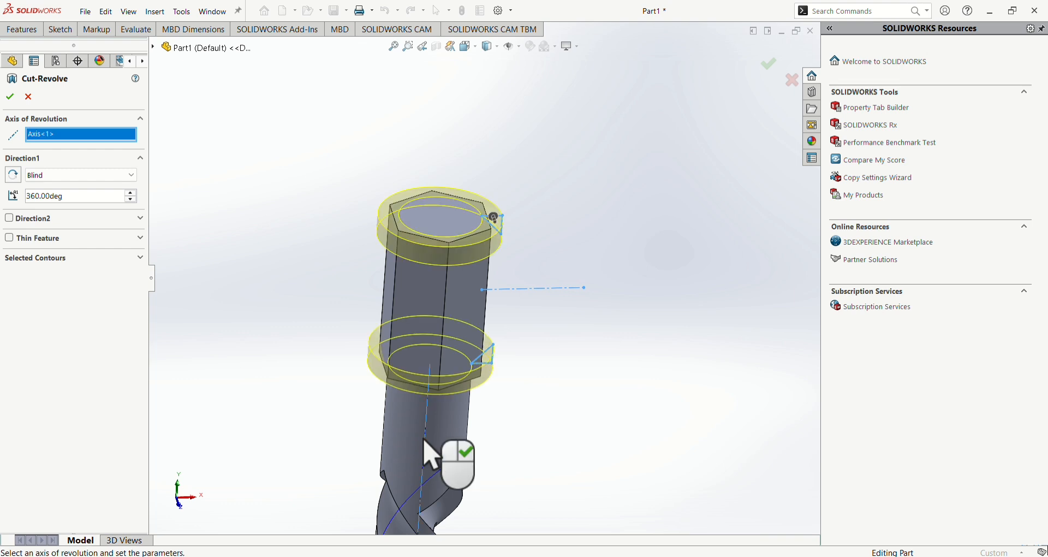
click(10, 97)
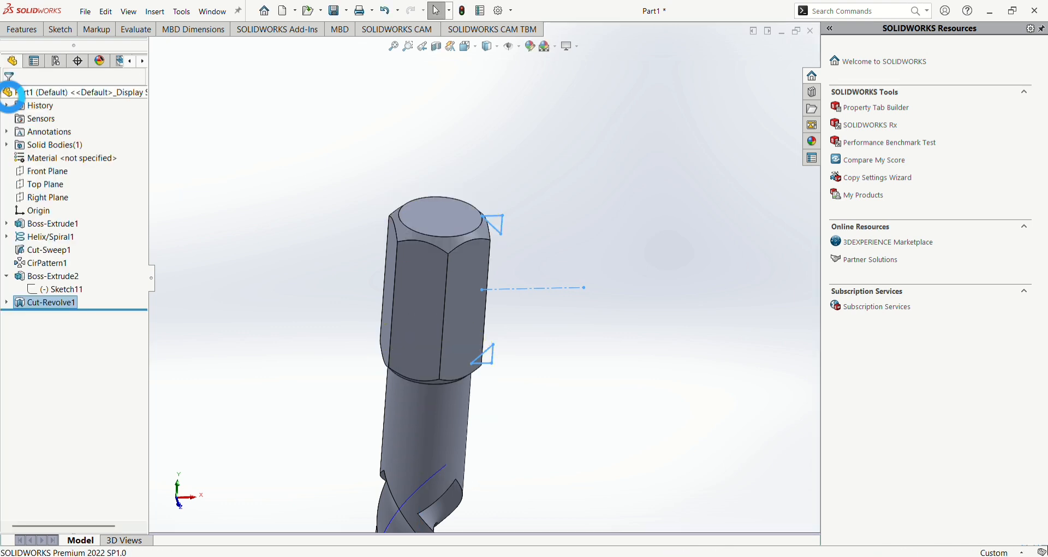
middle_drag(421, 276, 390, 236)
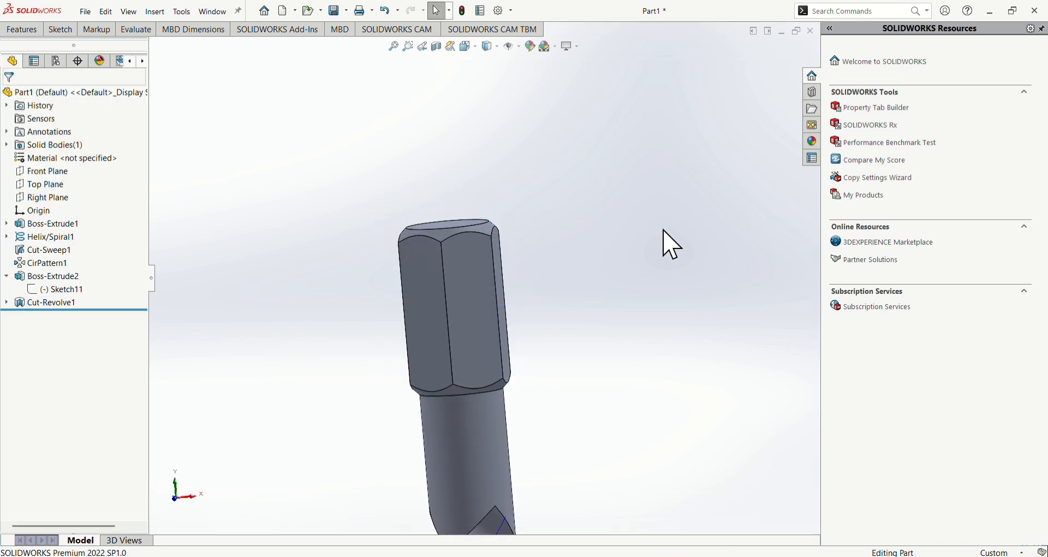